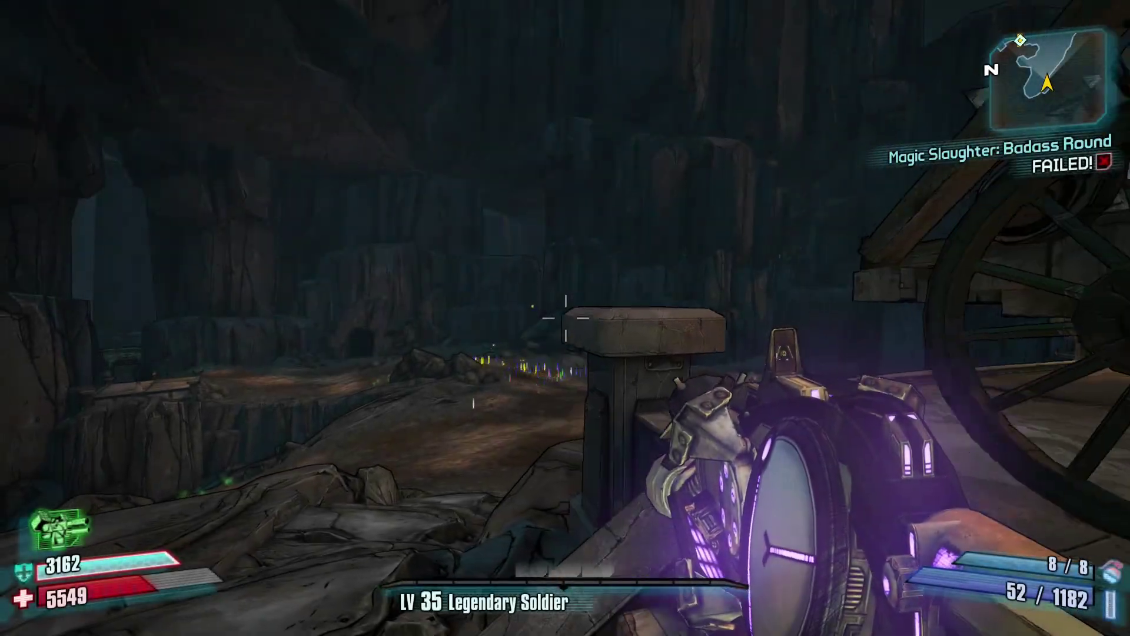
pyautogui.press('a')
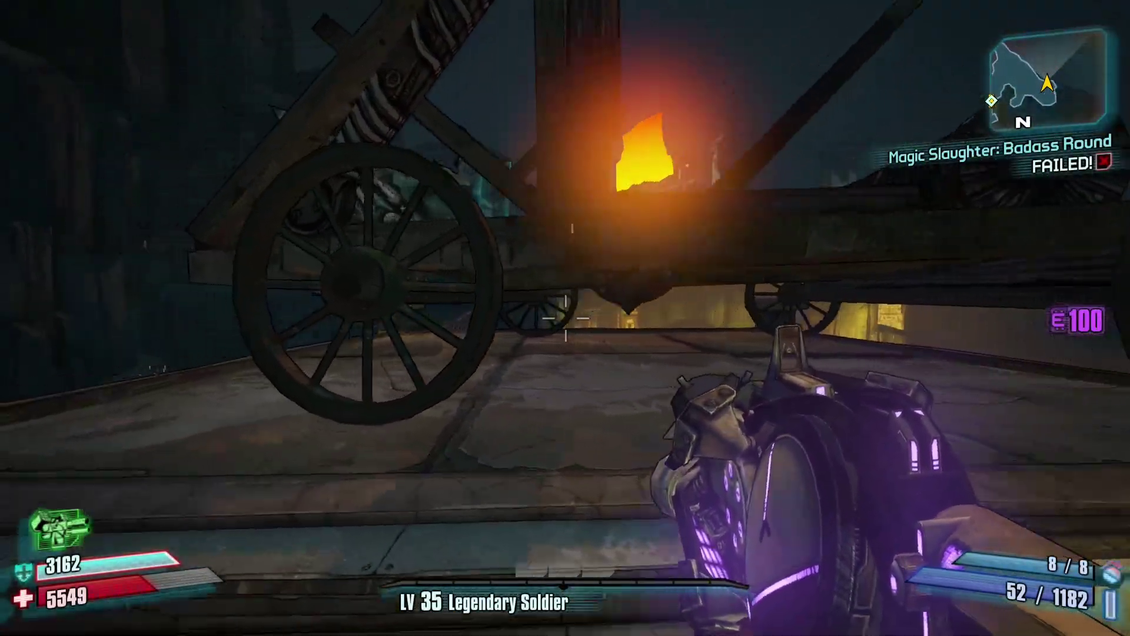
pyautogui.press('s')
pyautogui.press('d')
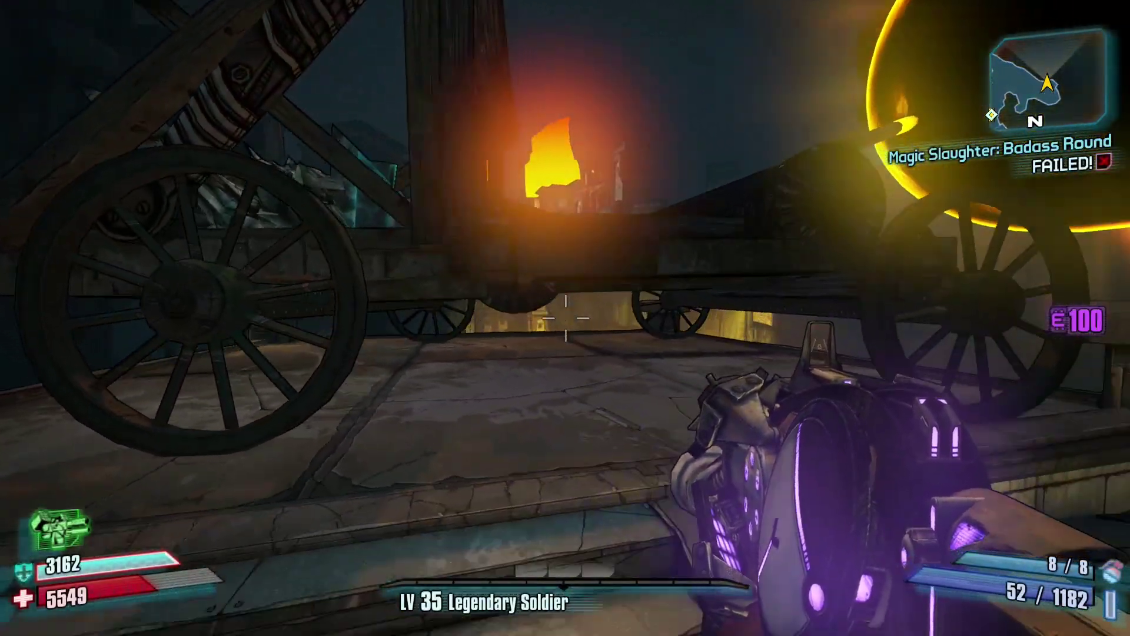
pyautogui.press('w')
pyautogui.press('a')
pyautogui.press('a')
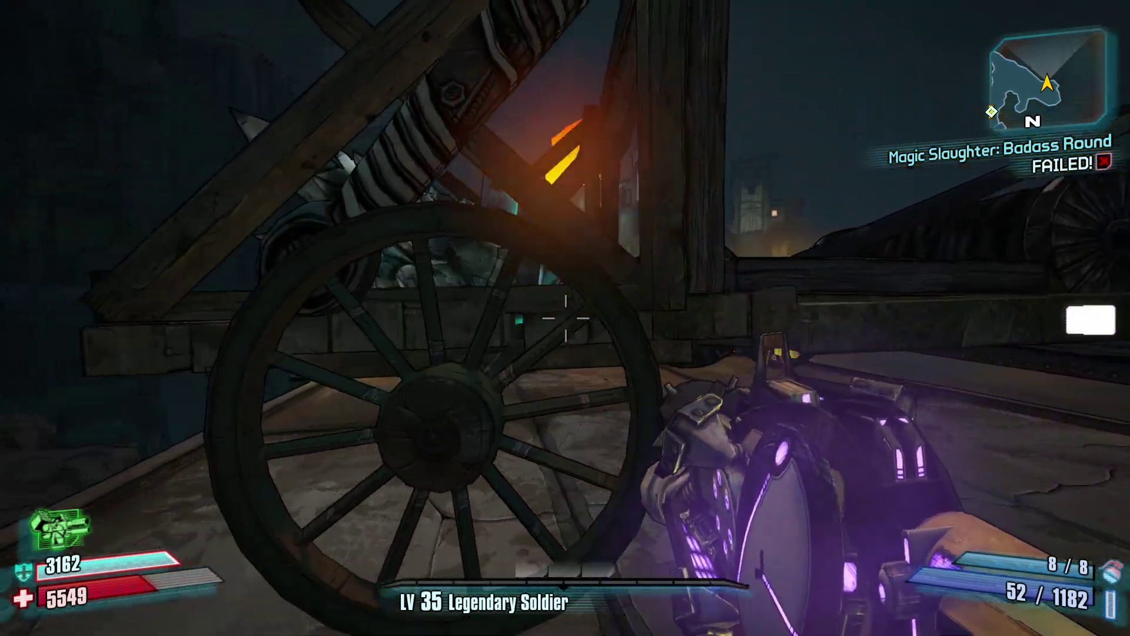
pyautogui.press('d')
pyautogui.press('s')
pyautogui.press('d')
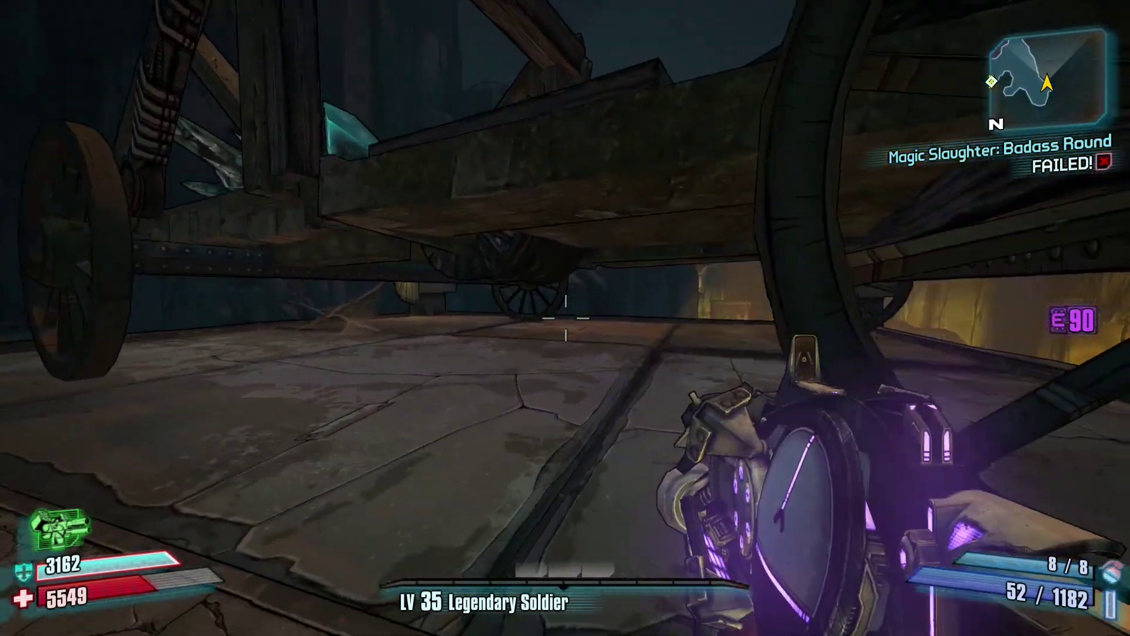
pyautogui.press('a')
pyautogui.press('space')
pyautogui.press('a')
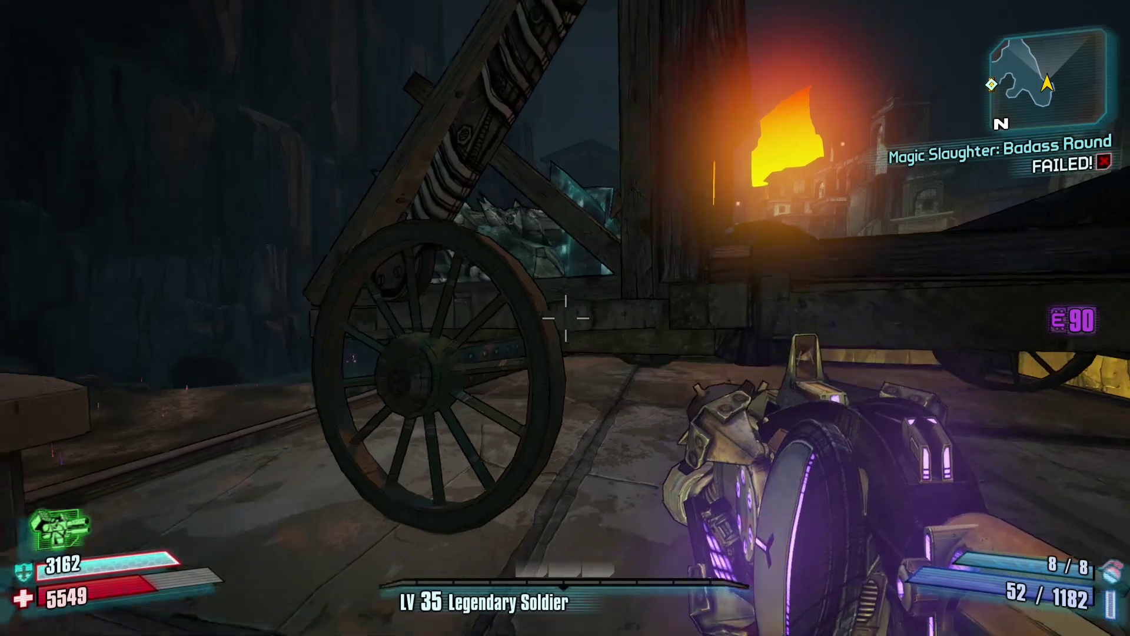
pyautogui.press('s')
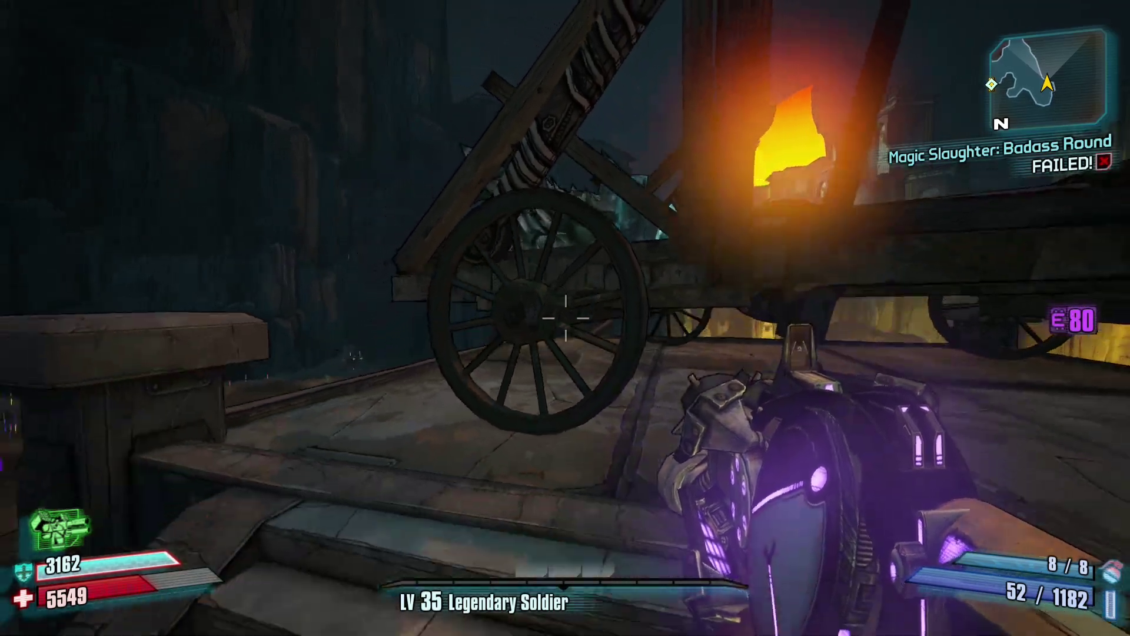
pyautogui.press('w')
pyautogui.press('w')
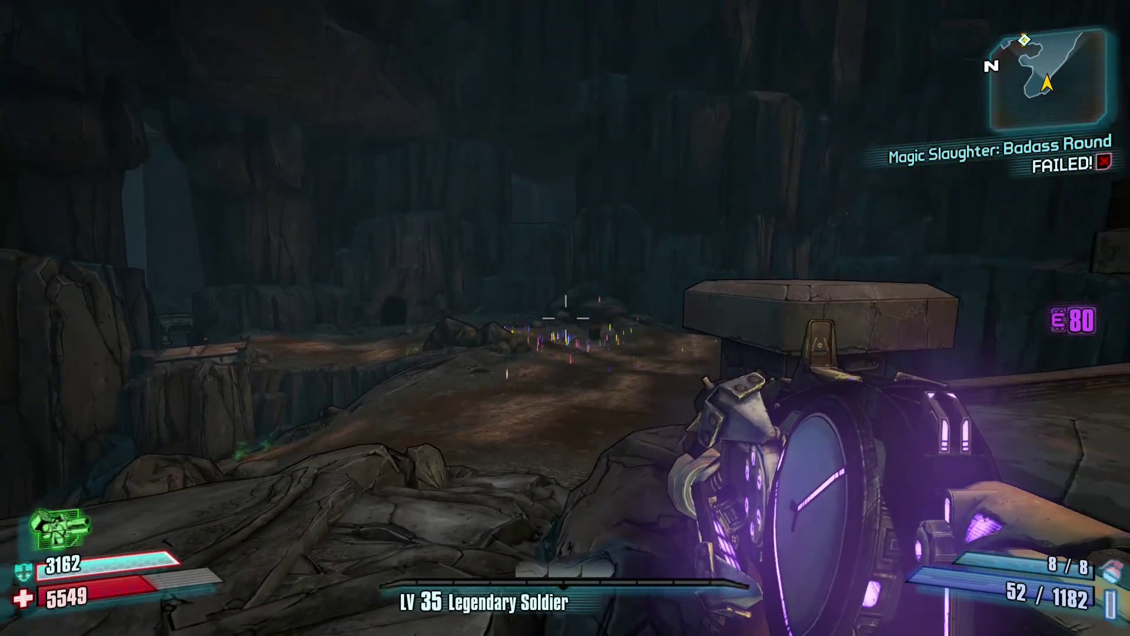
pyautogui.rightClick(565, 318)
pyautogui.press('w')
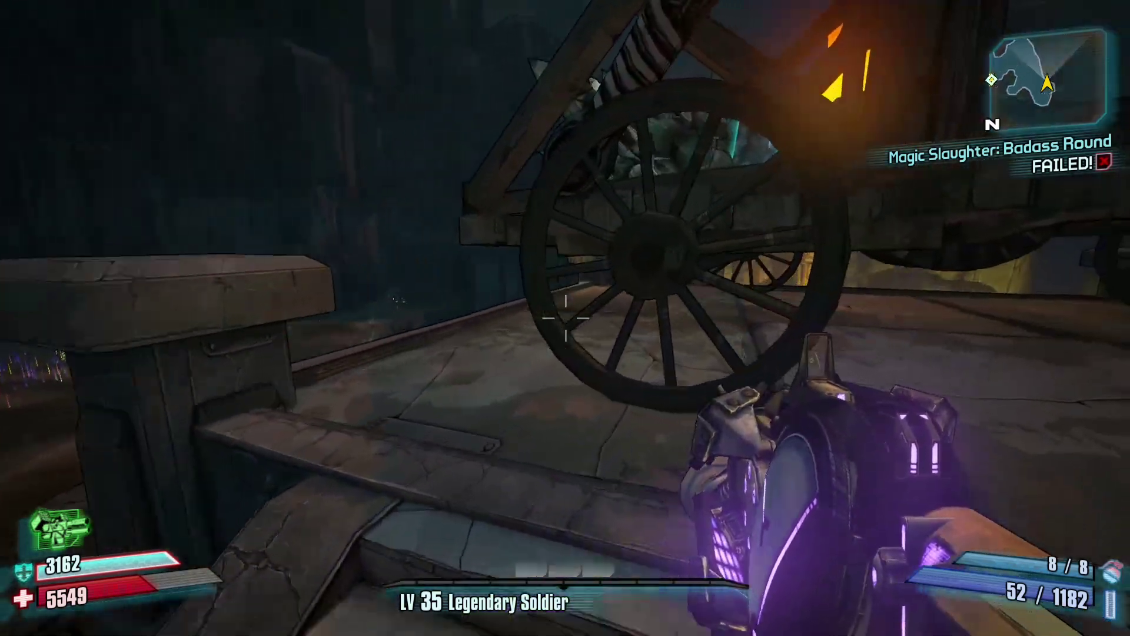
pyautogui.press('s')
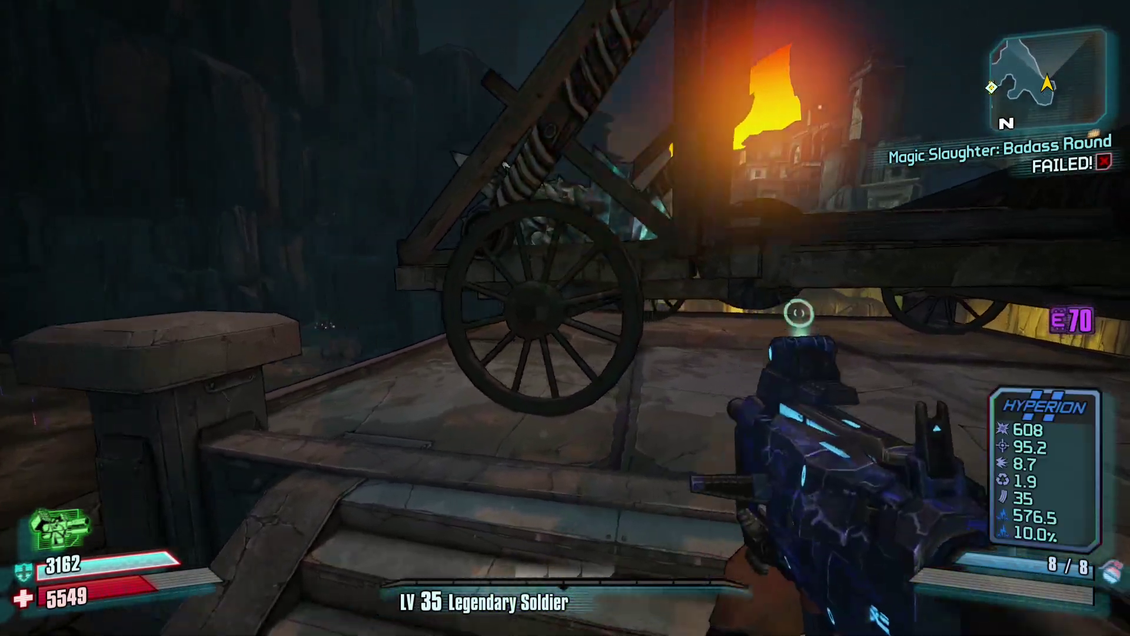
pyautogui.press('w')
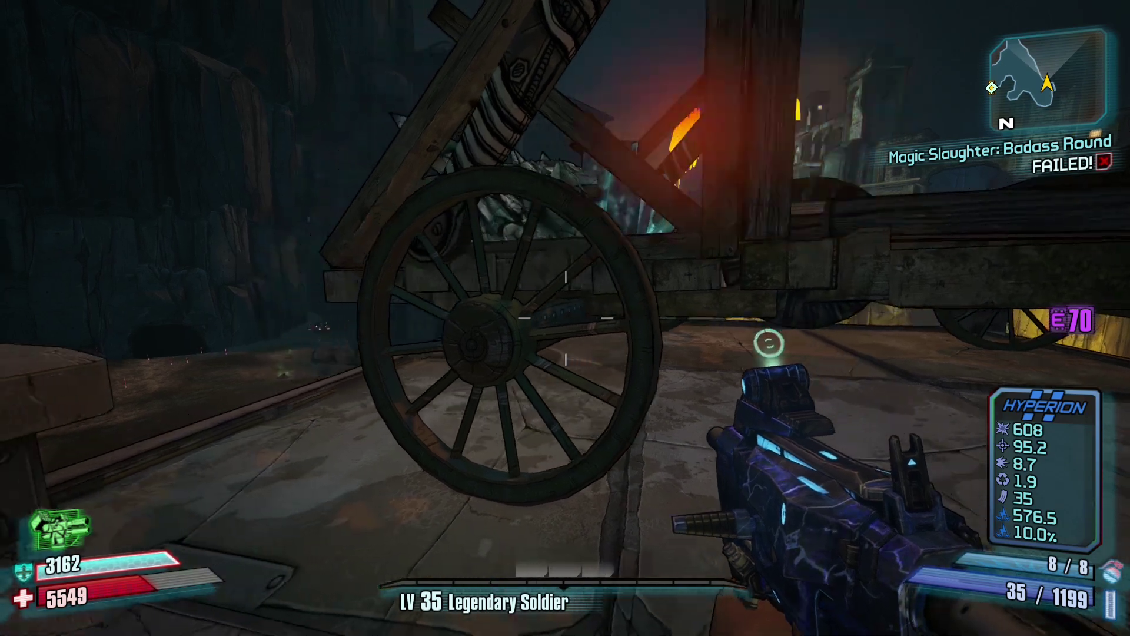
pyautogui.press('e')
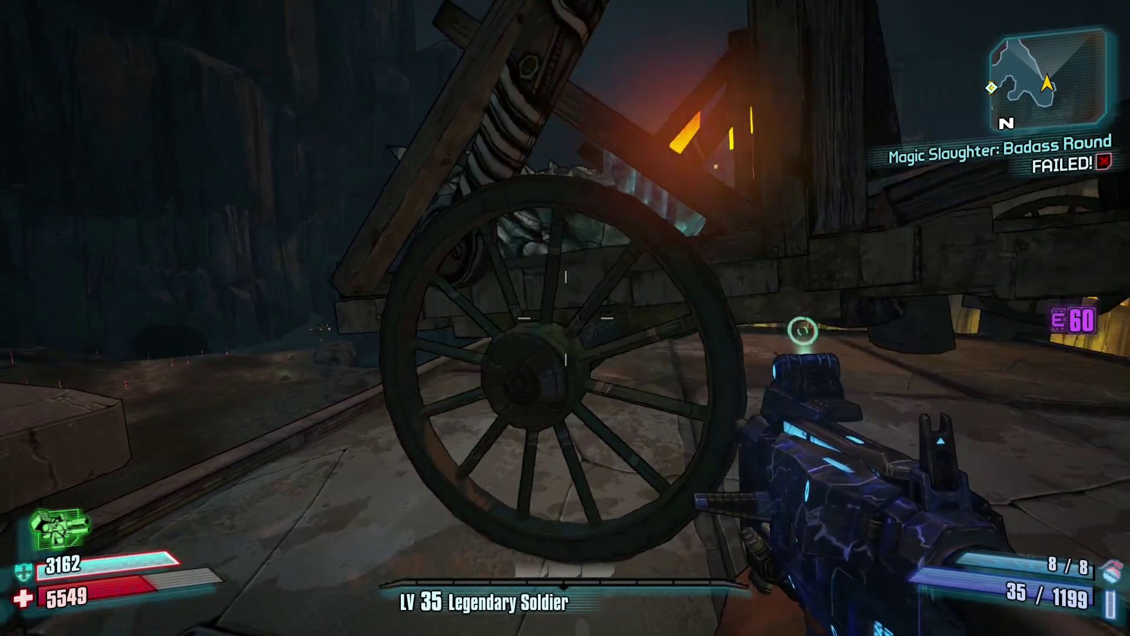
pyautogui.press('s')
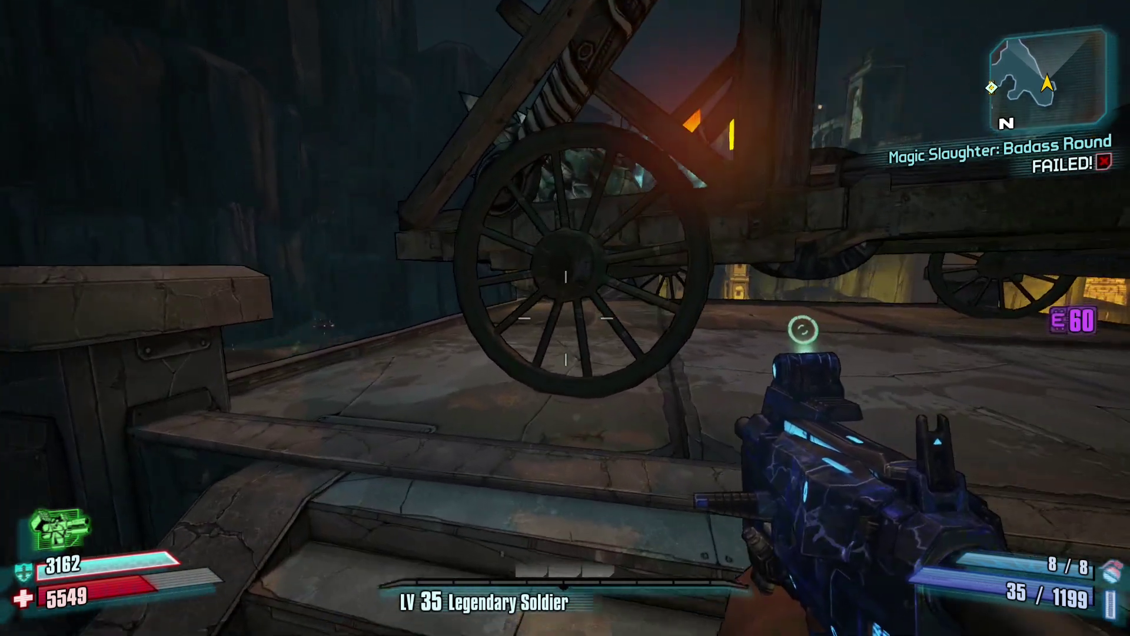
pyautogui.press('w')
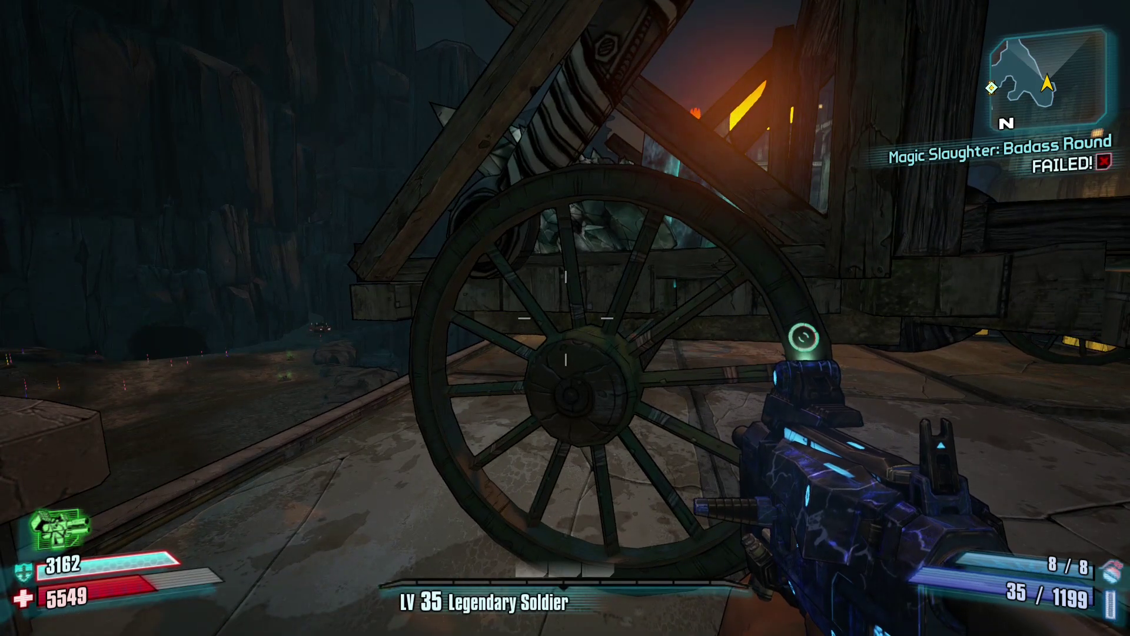
pyautogui.press('e')
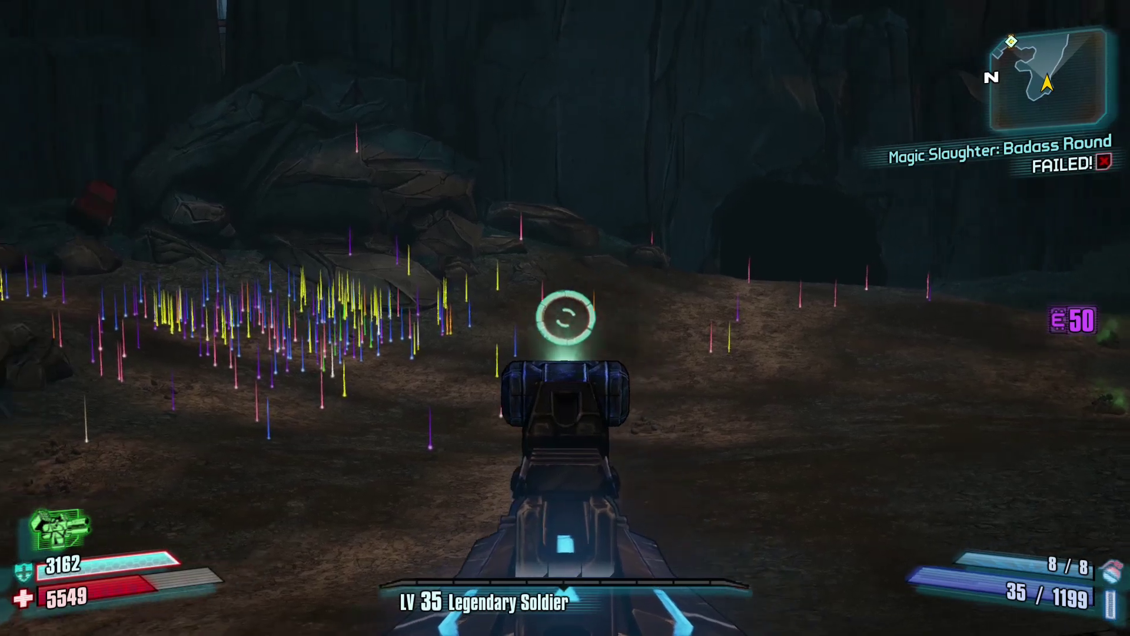
pyautogui.press('s')
pyautogui.press('w')
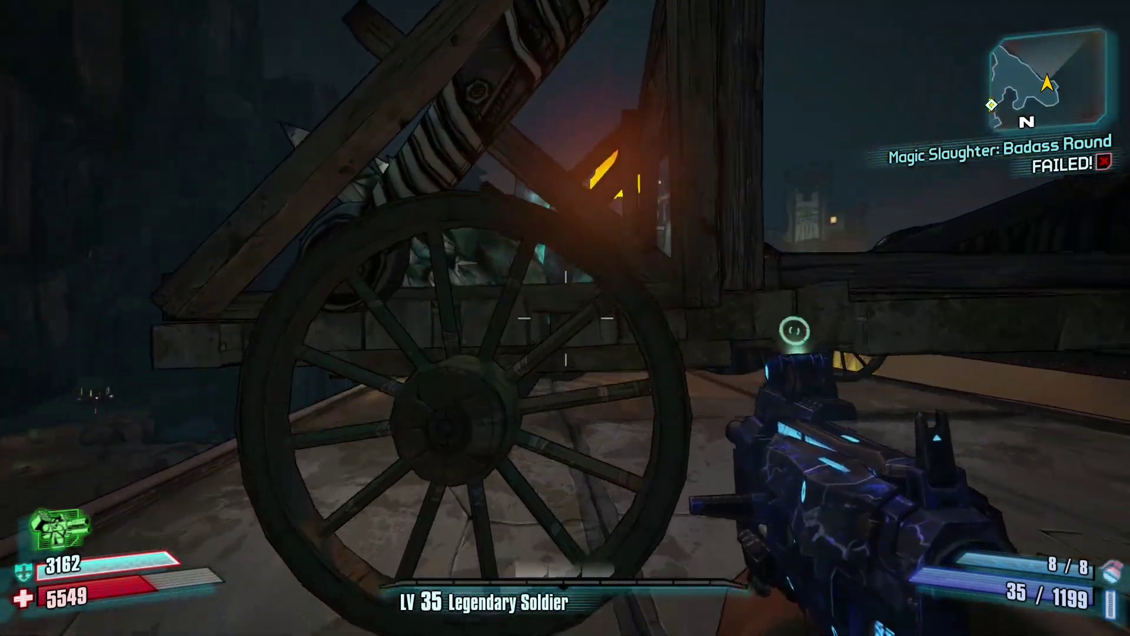
pyautogui.press('e')
pyautogui.press('s')
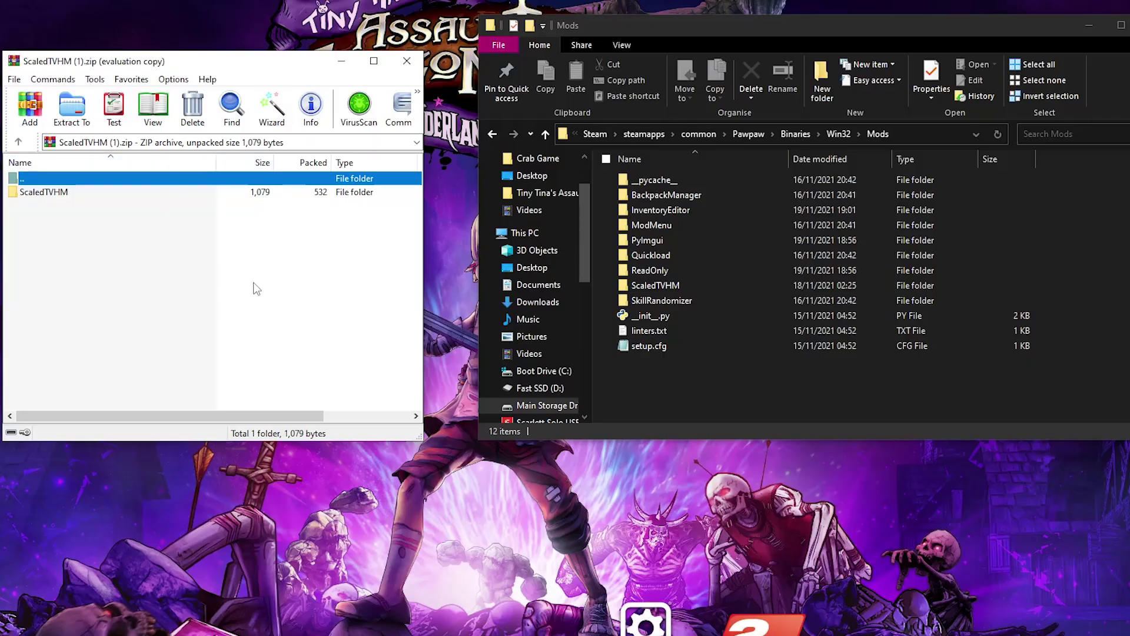
# Copy the ScaledTVHM folder from the ScaledTVHM (1).zip archive into the game's Binaries > Win32 > Mods folder
pyautogui.click(41, 191)
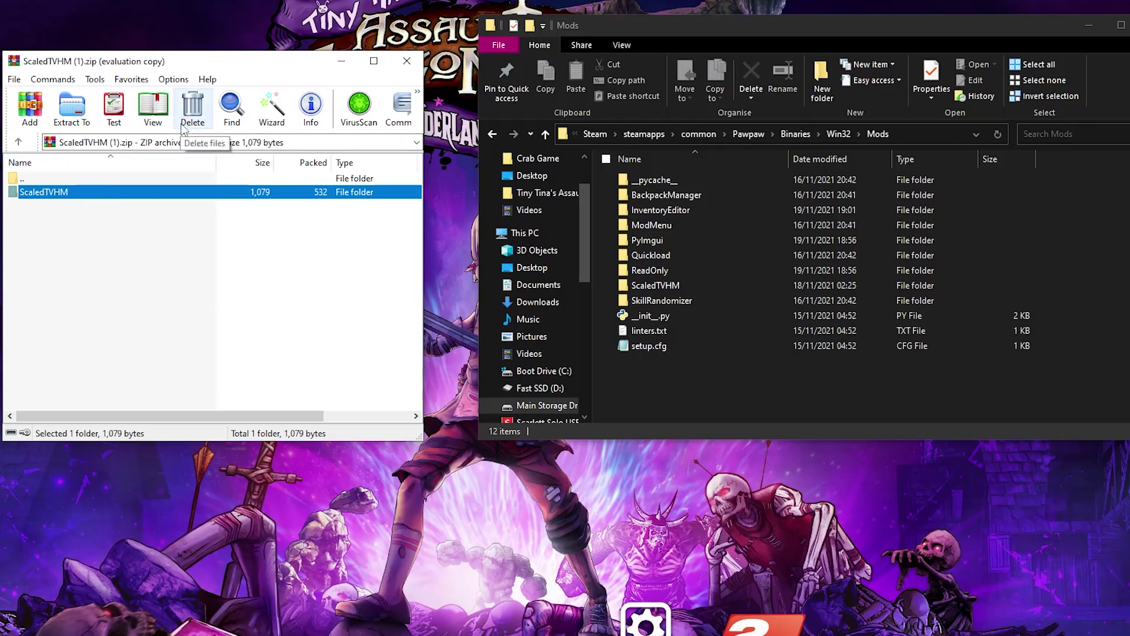
pyautogui.moveTo(66, 194); pyautogui.dragTo(769, 354)
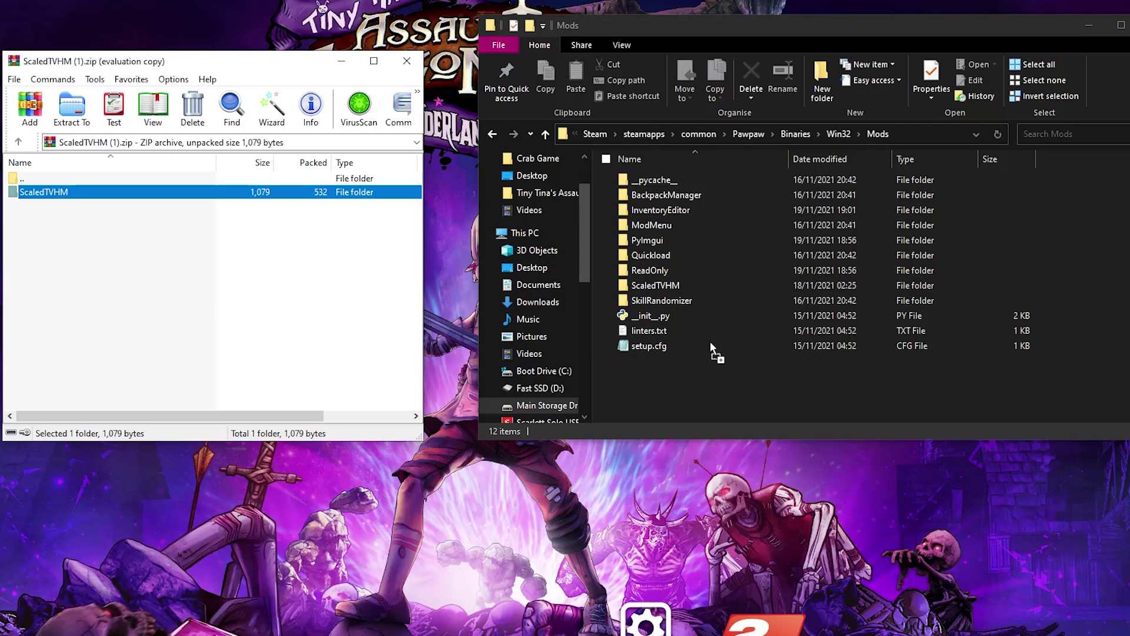
pyautogui.moveTo(710, 342); pyautogui.dragTo(416, 158)
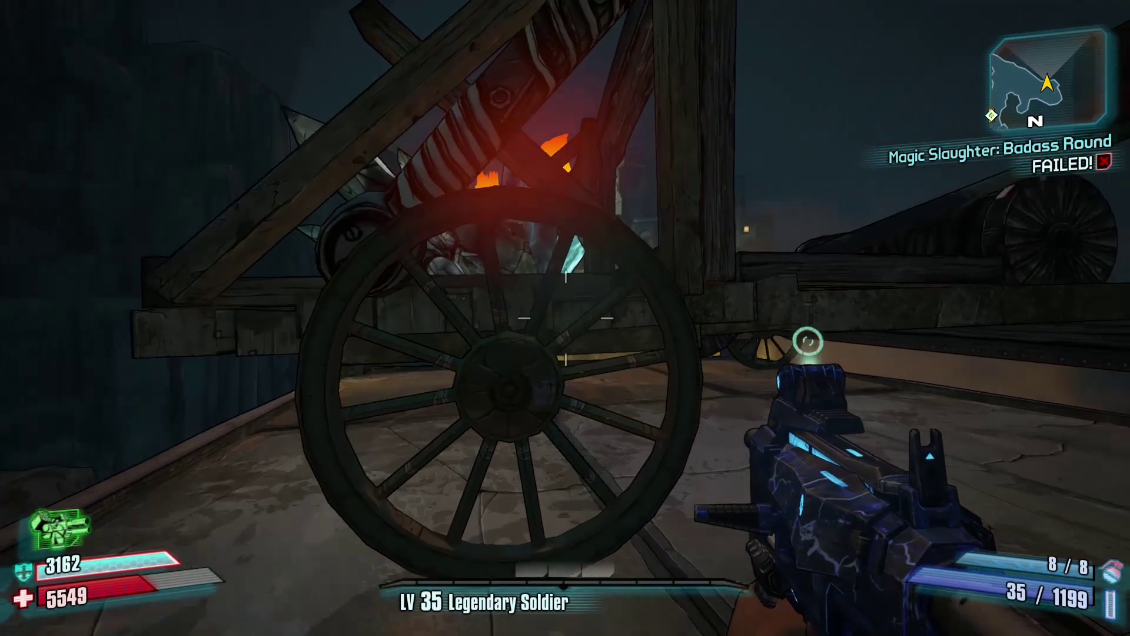
pyautogui.press('s')
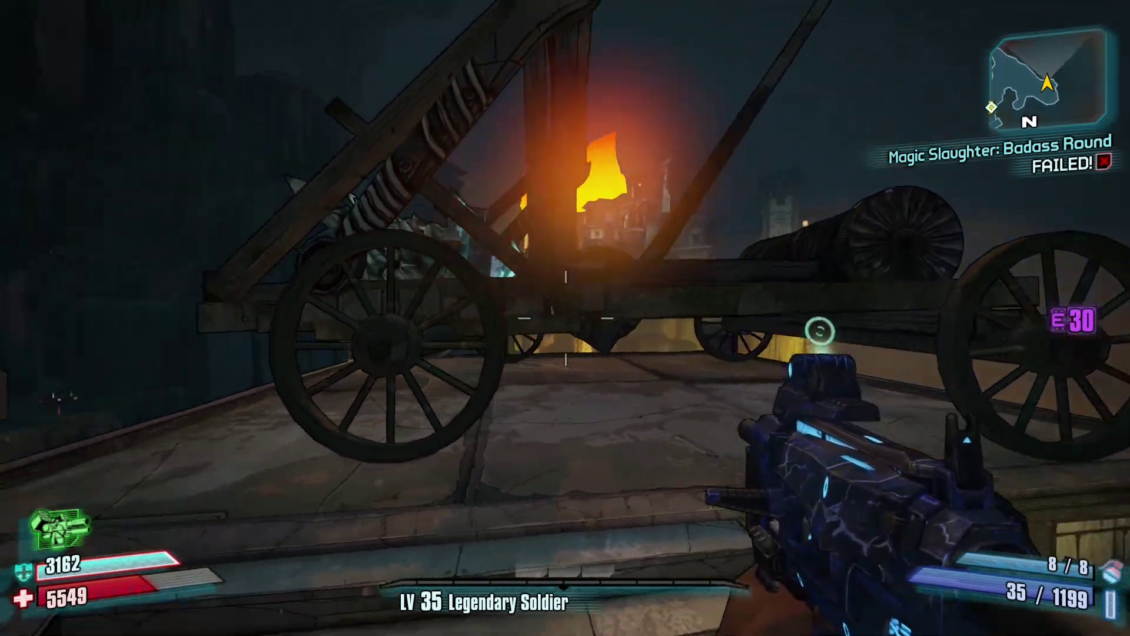
pyautogui.press('w')
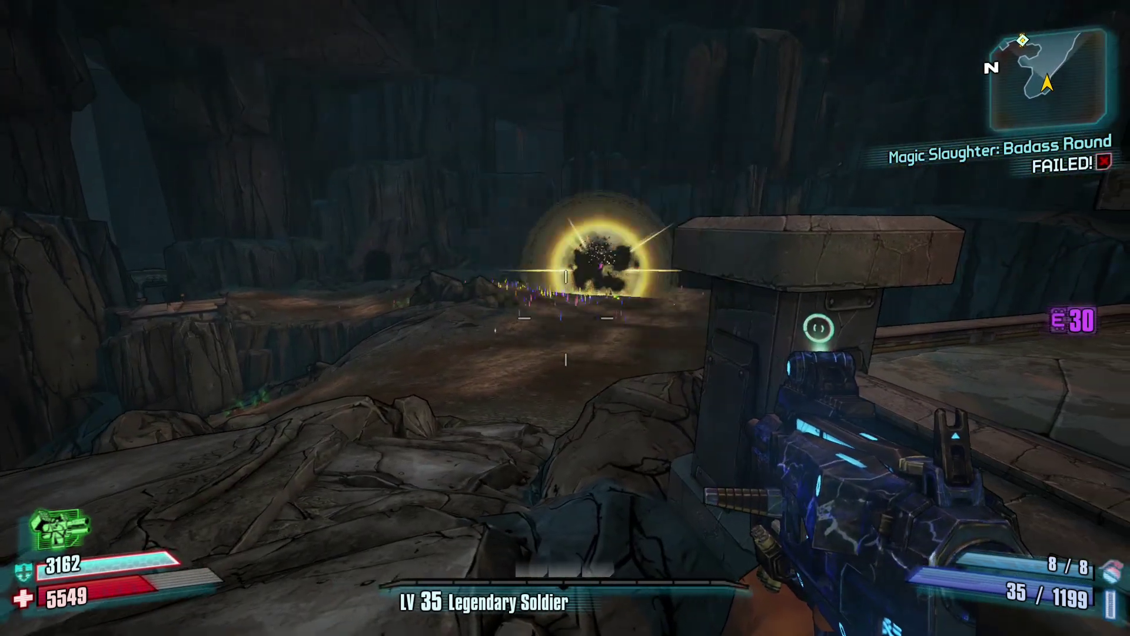
pyautogui.rightClick(566, 318)
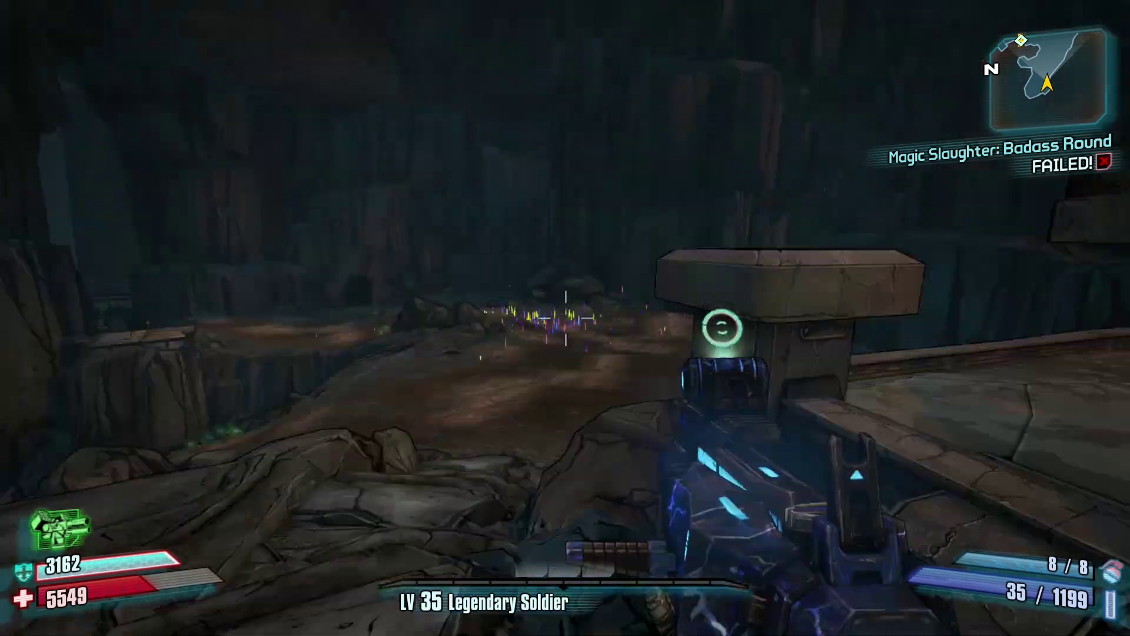
pyautogui.press('s')
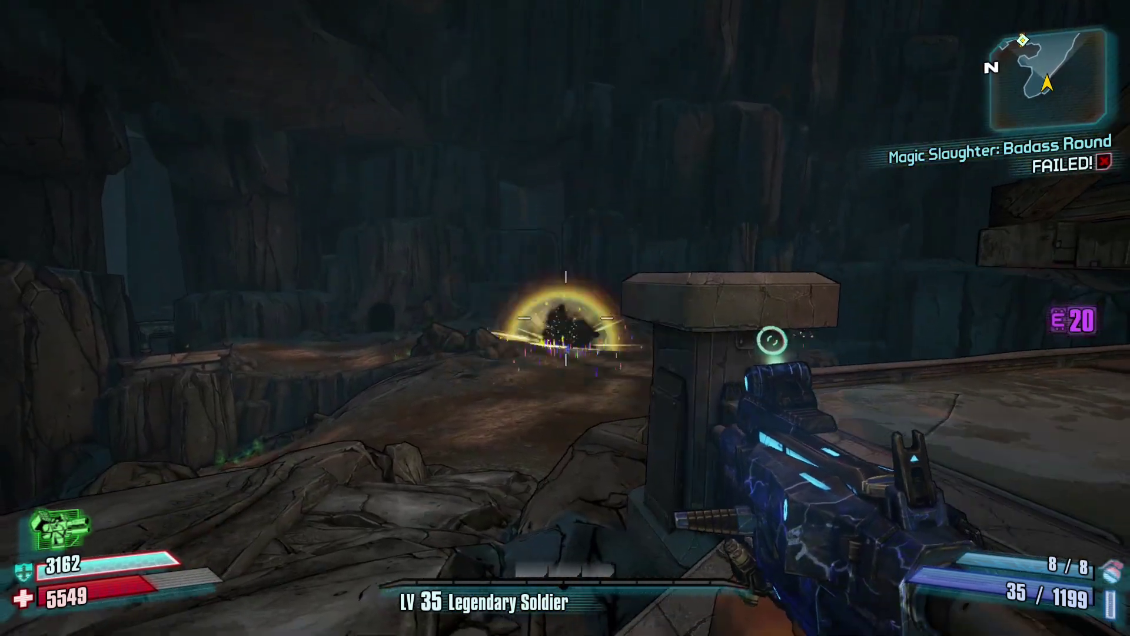
pyautogui.rightClick(565, 319)
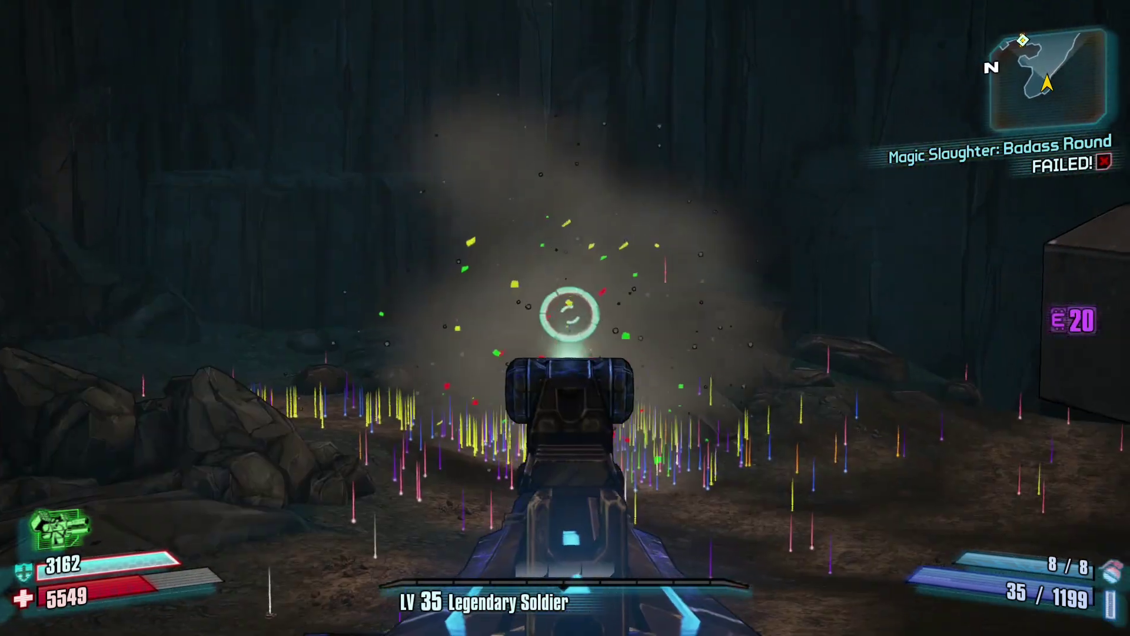
pyautogui.press('w')
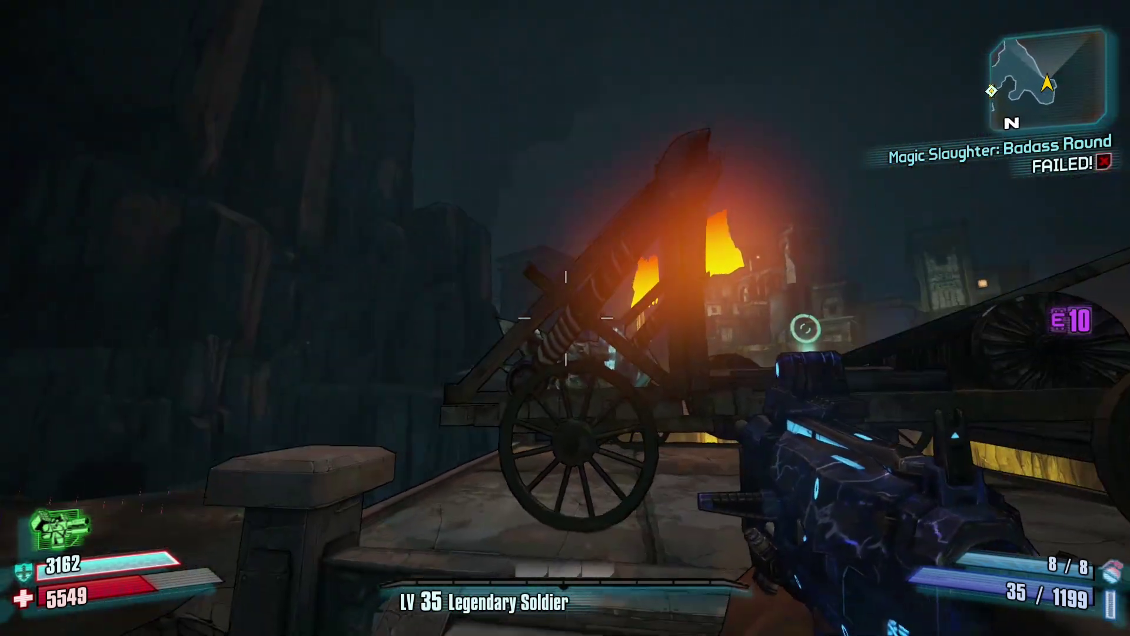
pyautogui.press('w')
pyautogui.press('2')
pyautogui.press('w')
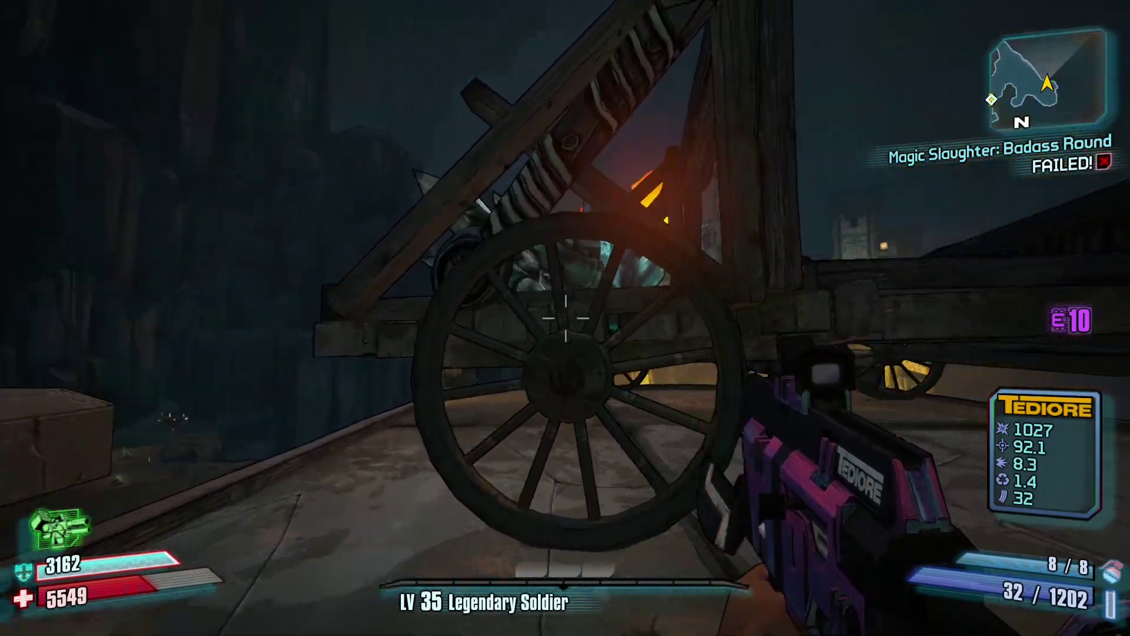
pyautogui.press('w')
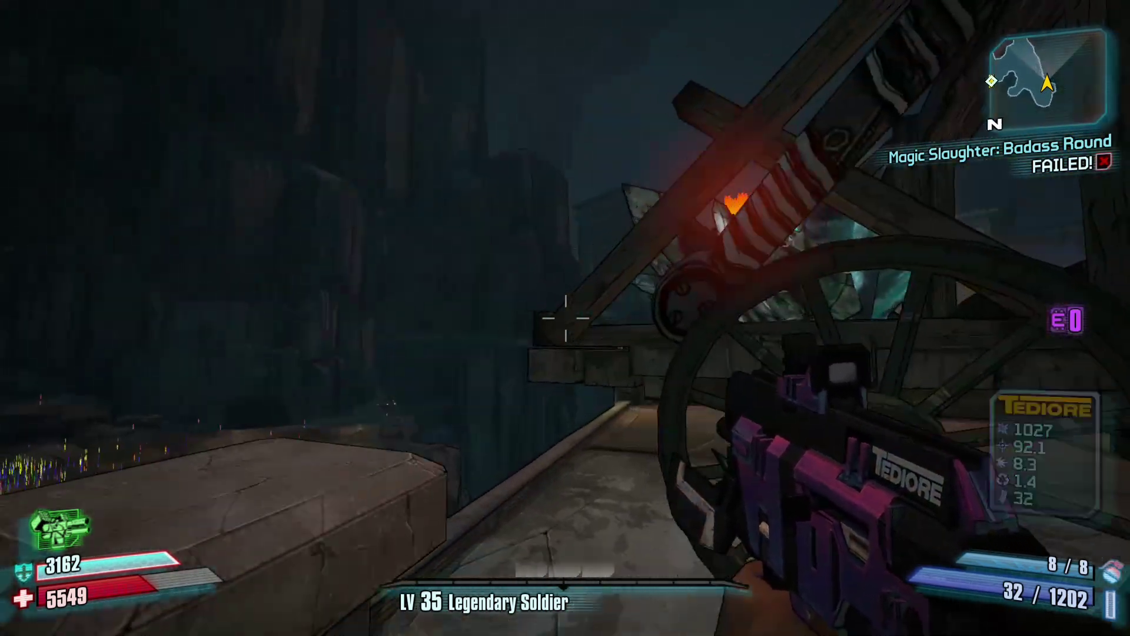
pyautogui.scroll(-1, 566, 318)
pyautogui.press('w')
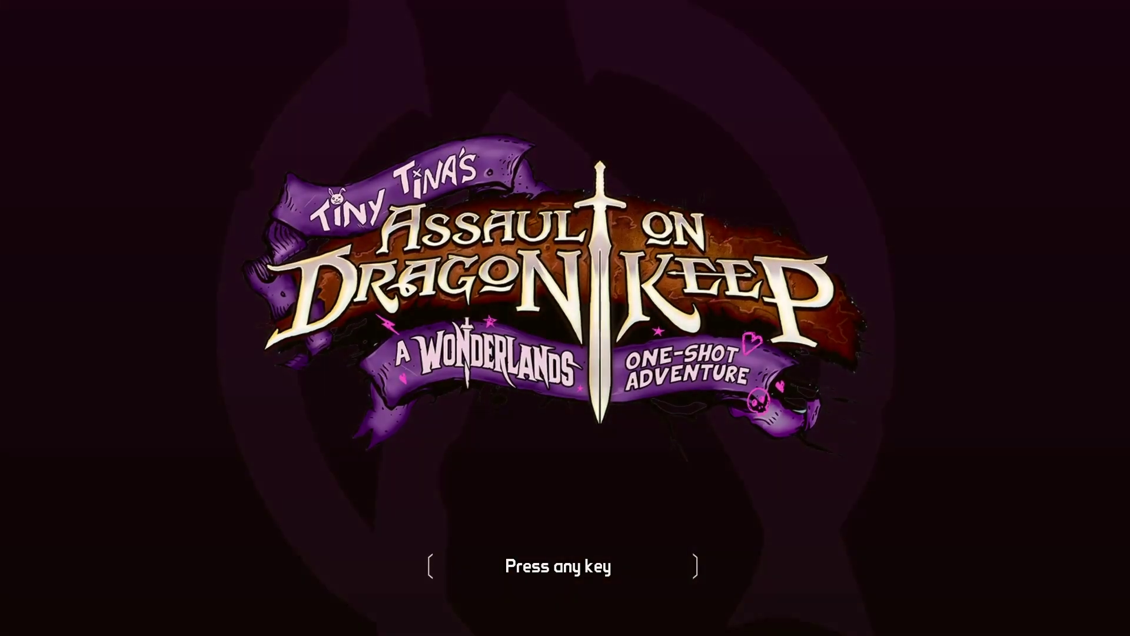
# Continue past the title screen and open the game's Mods manager
pyautogui.press('Return')
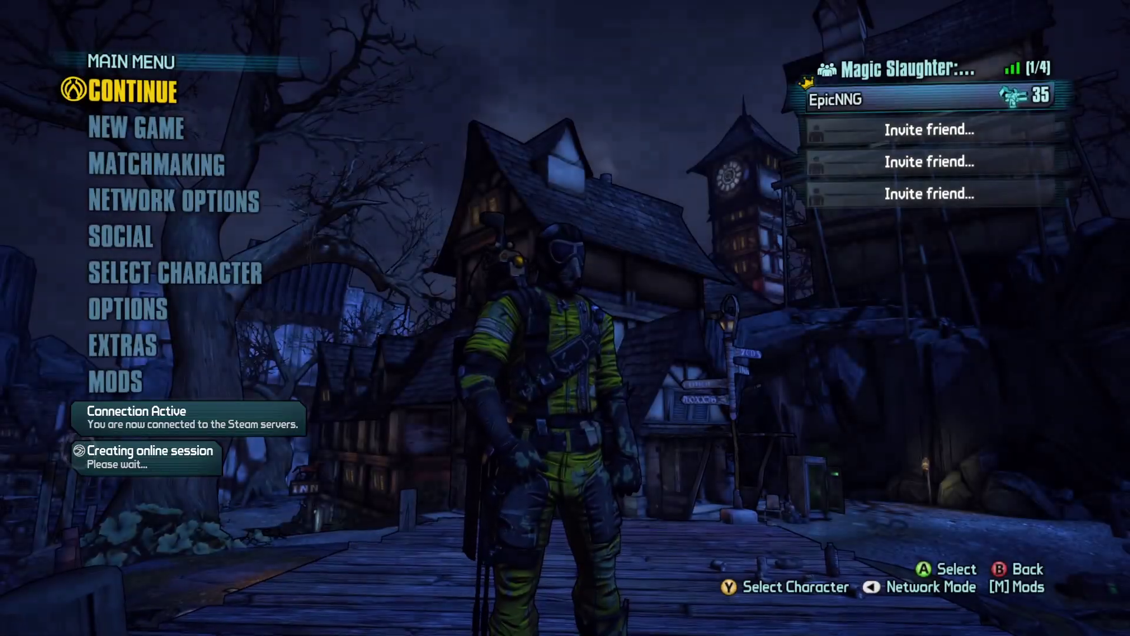
pyautogui.press('Down')
pyautogui.press('Down')
pyautogui.press('Down')
pyautogui.press('Down')
pyautogui.press('Down')
pyautogui.press('Down')
pyautogui.press('Down')
pyautogui.press('Down')
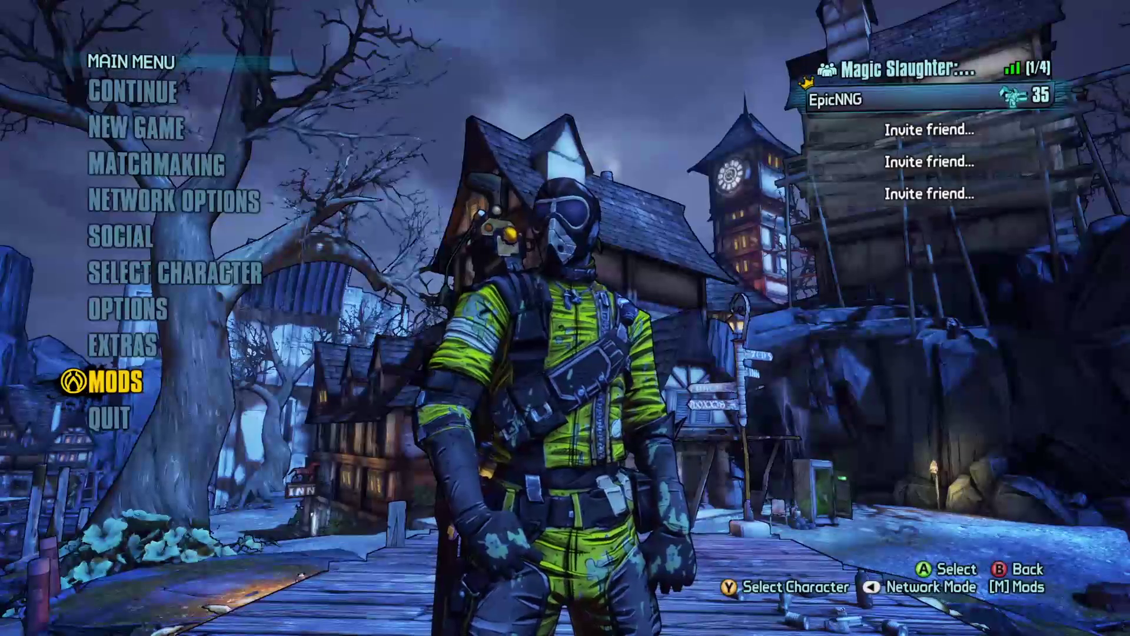
pyautogui.press('Return')
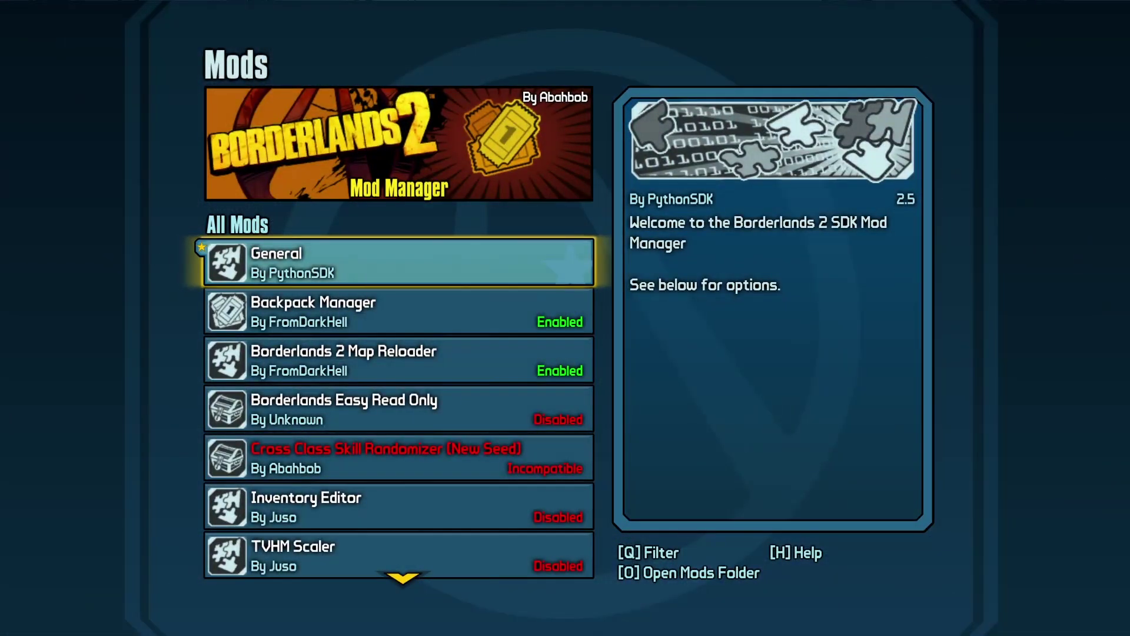
# Enable the TVHM Scaler mod by Juso in the list of all mods
pyautogui.press('Down')
pyautogui.press('Down')
pyautogui.press('Down')
pyautogui.press('Down')
pyautogui.press('Down')
pyautogui.press('Down')
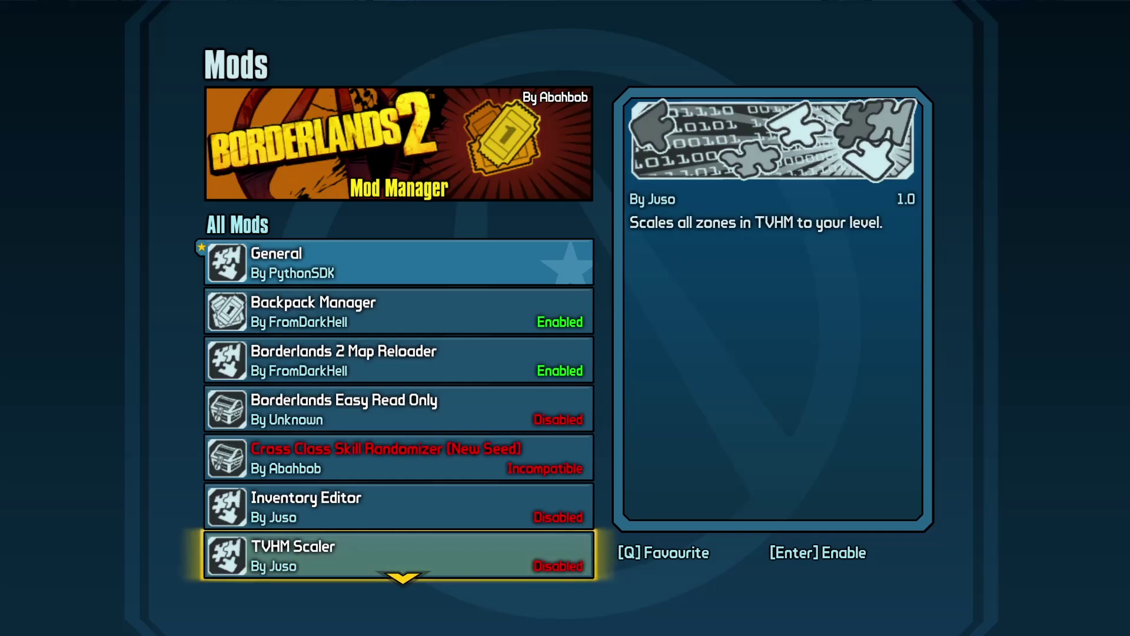
pyautogui.press('Return')
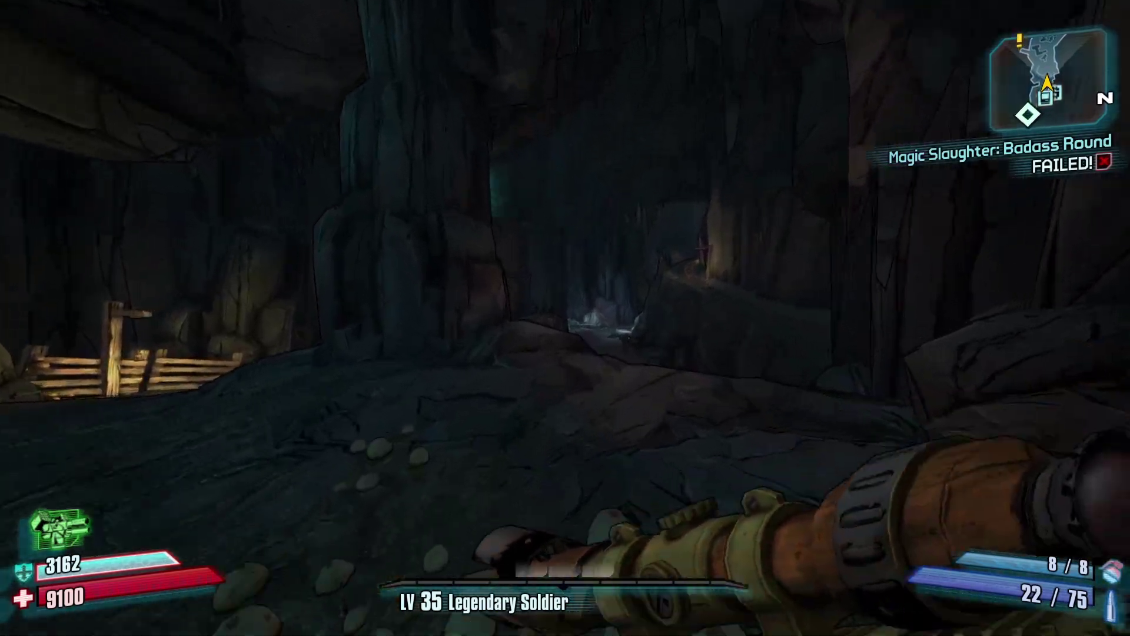
pyautogui.press('w')
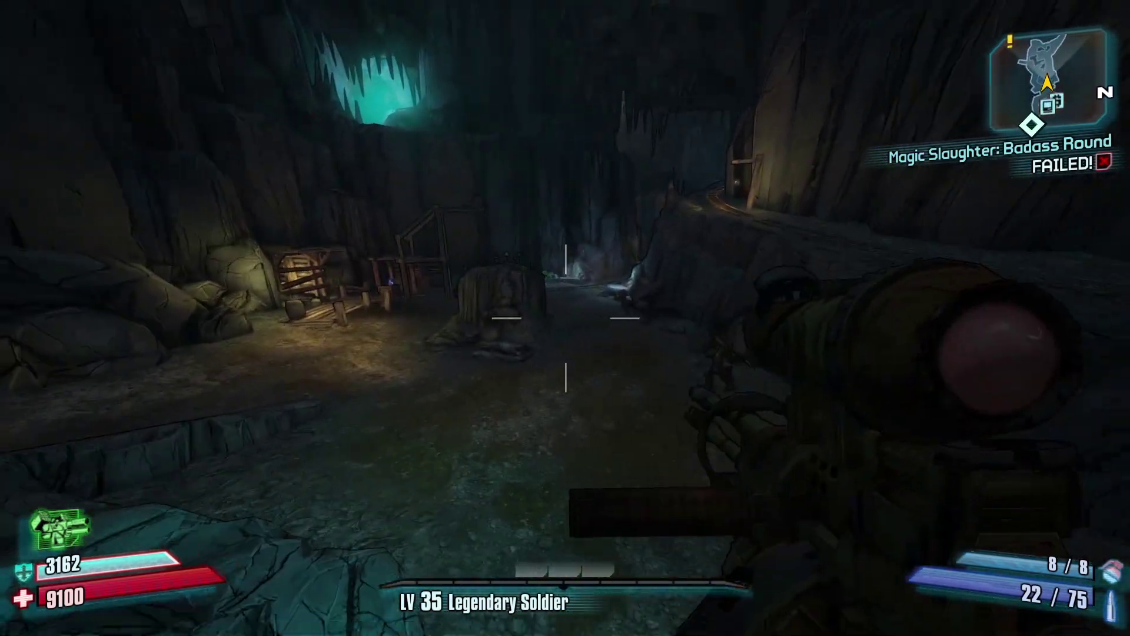
pyautogui.press('w')
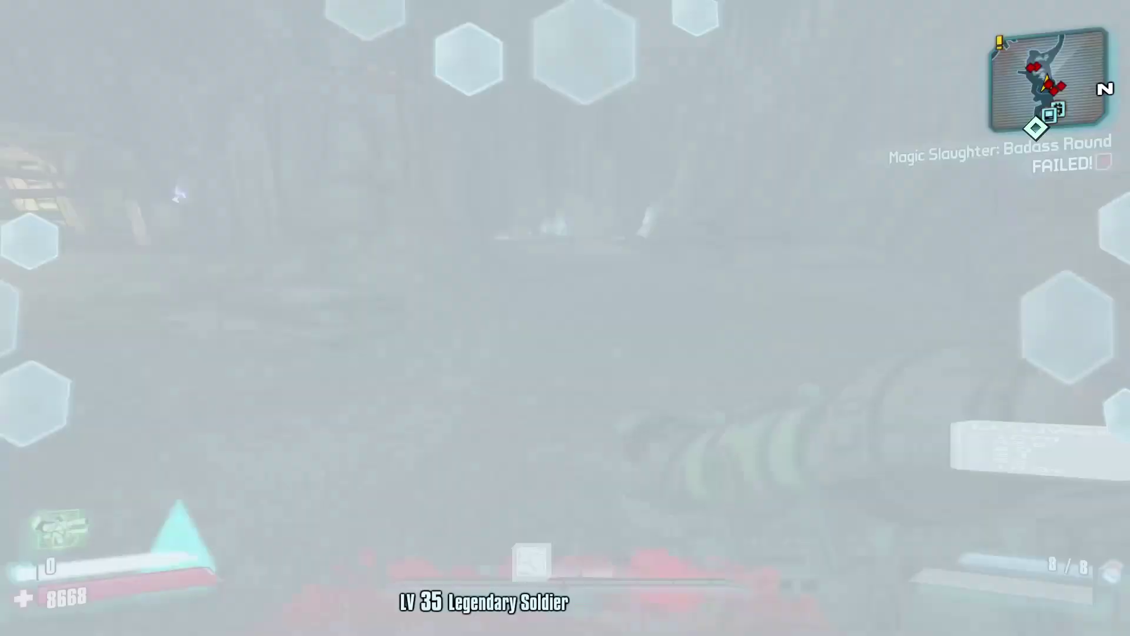
# Switch to the Maliwan weapon and follow the rail track through the dark mine cavern
pyautogui.press('2')
pyautogui.press('w')
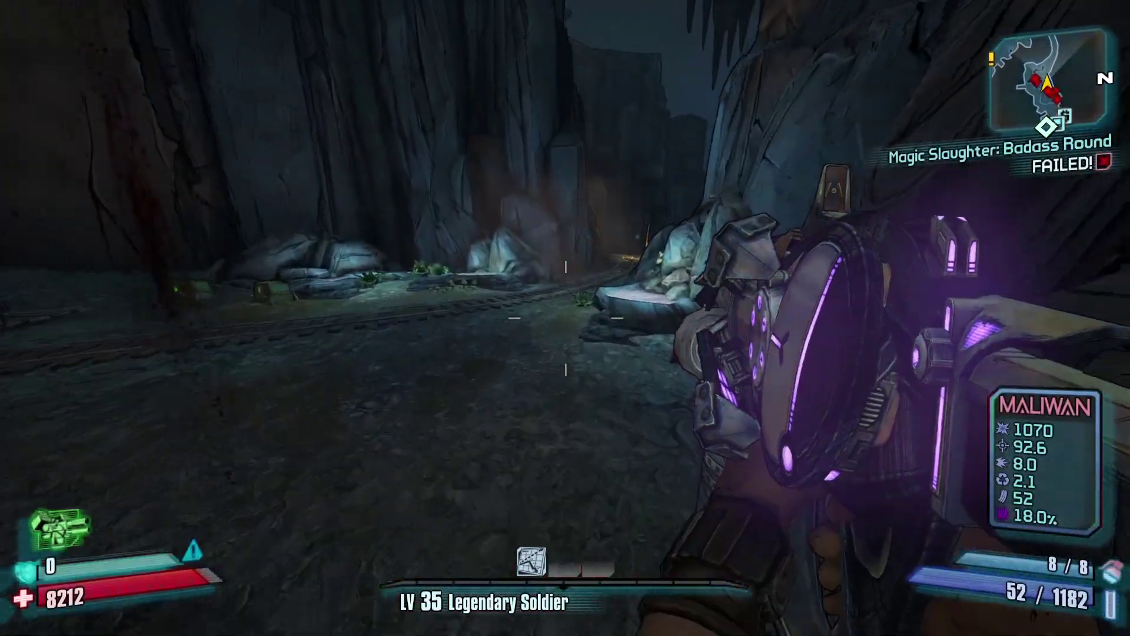
pyautogui.press('w')
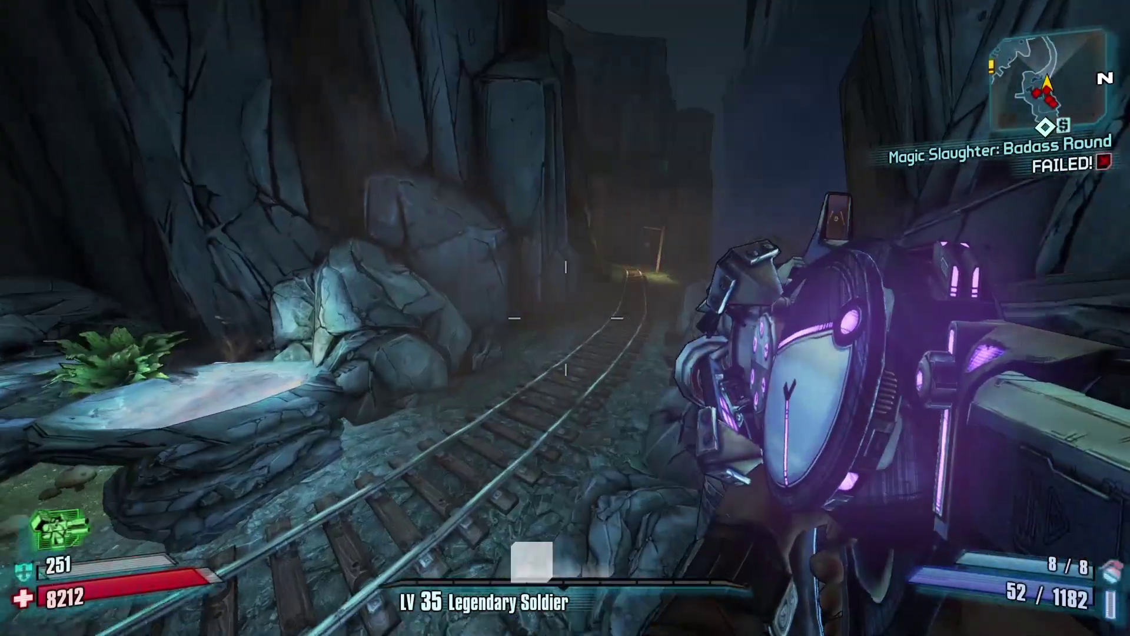
pyautogui.press('w')
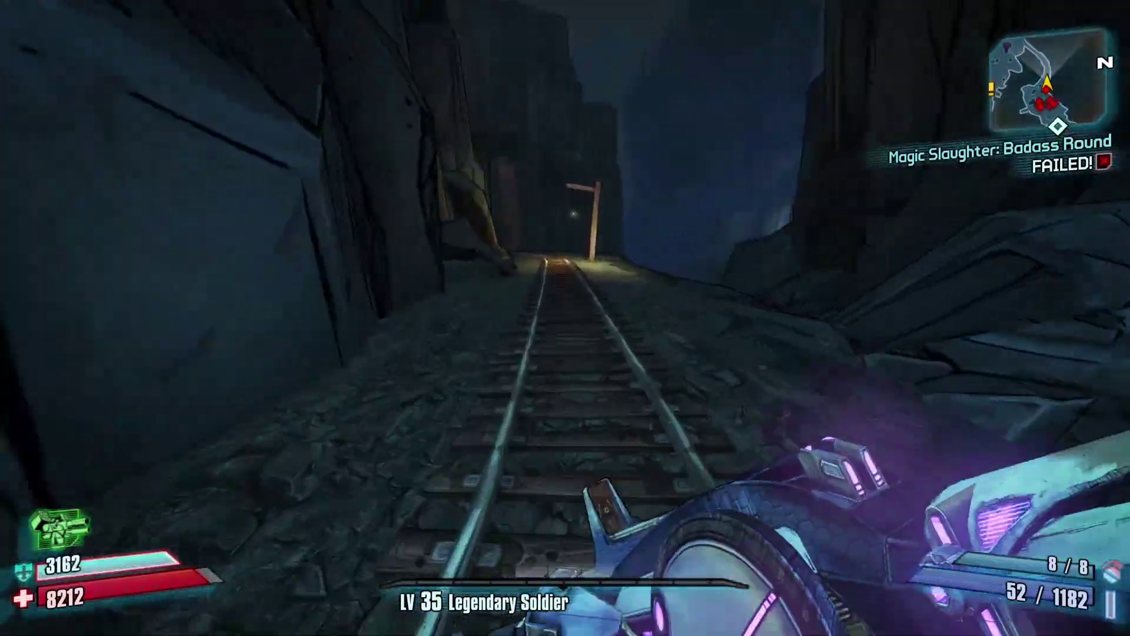
pyautogui.press('w')
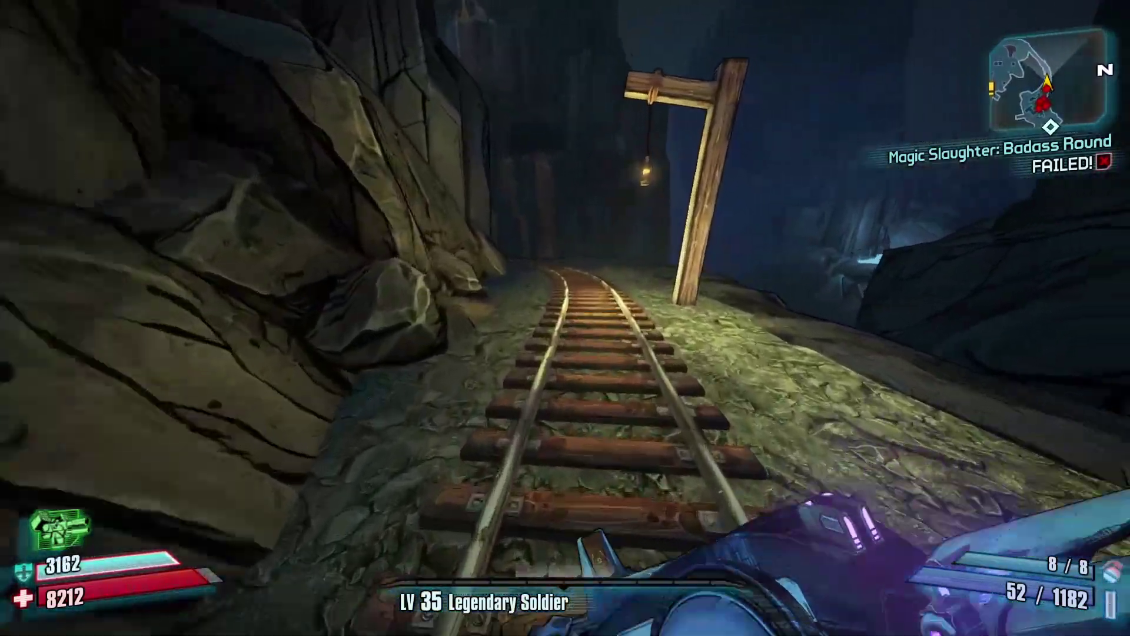
pyautogui.press('w')
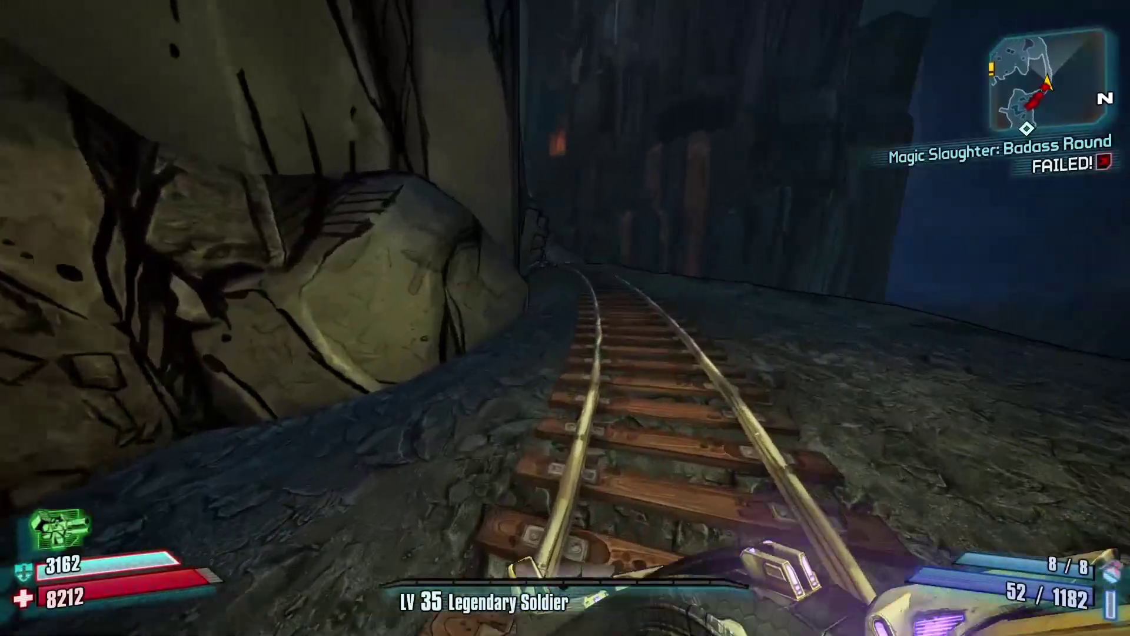
pyautogui.press('w')
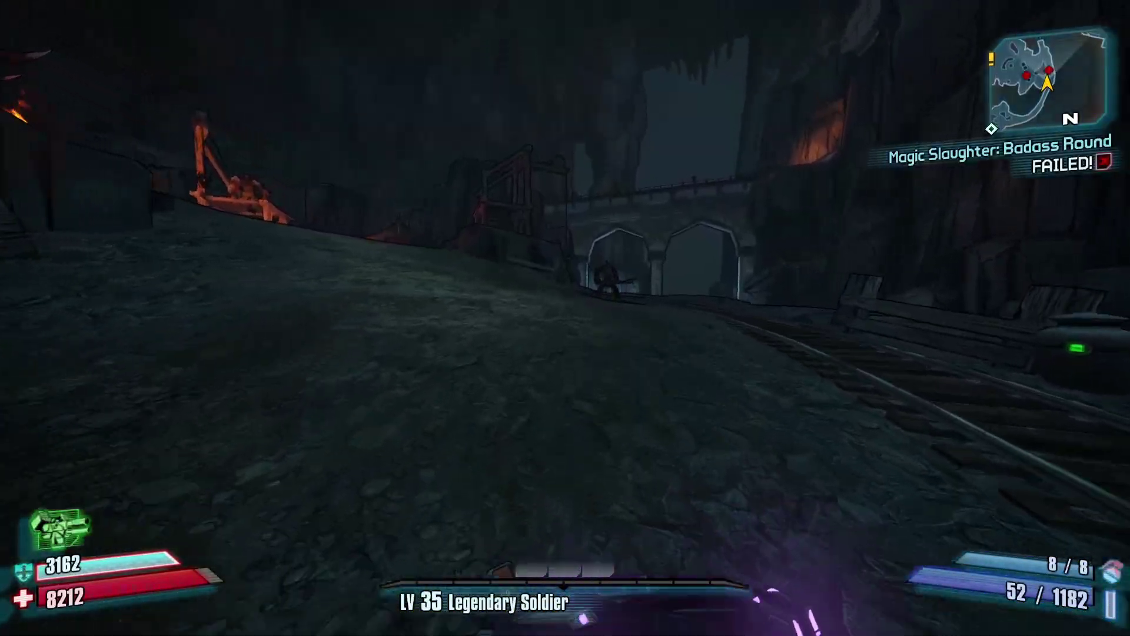
# Advance uphill into the torch-lit camp and move between the wooden platform and the red huts
pyautogui.press('w')
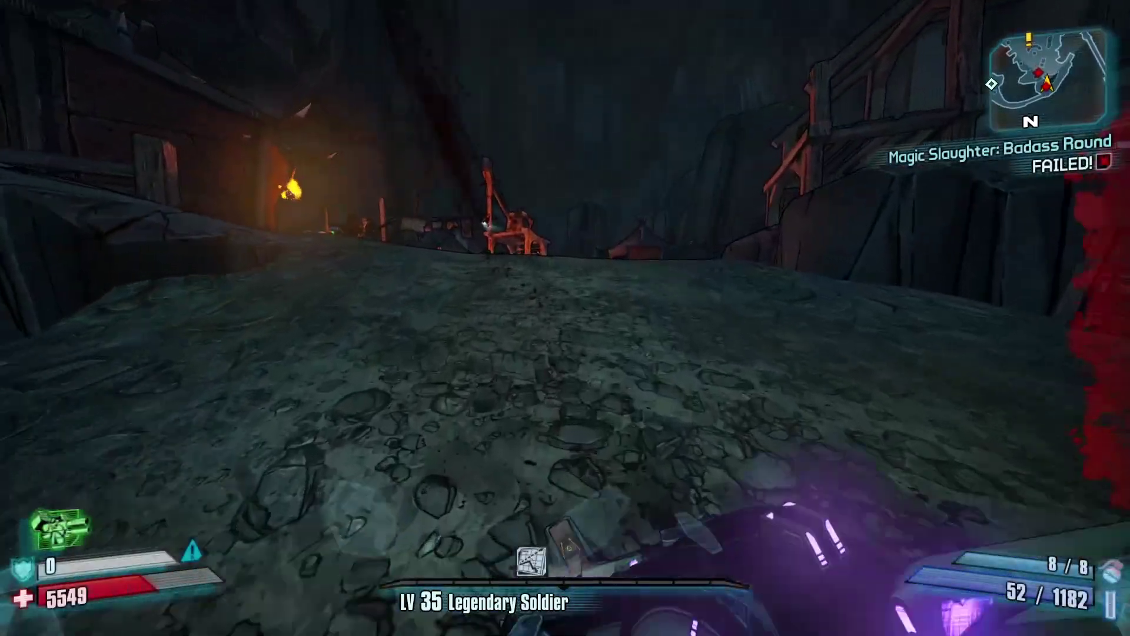
pyautogui.press('w')
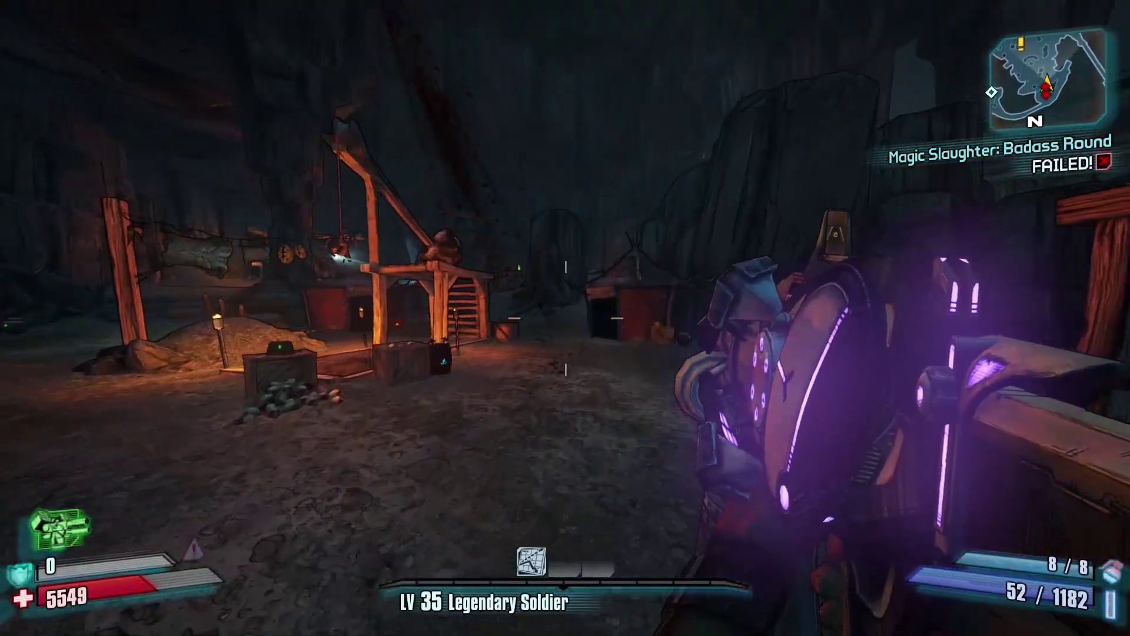
pyautogui.press('w')
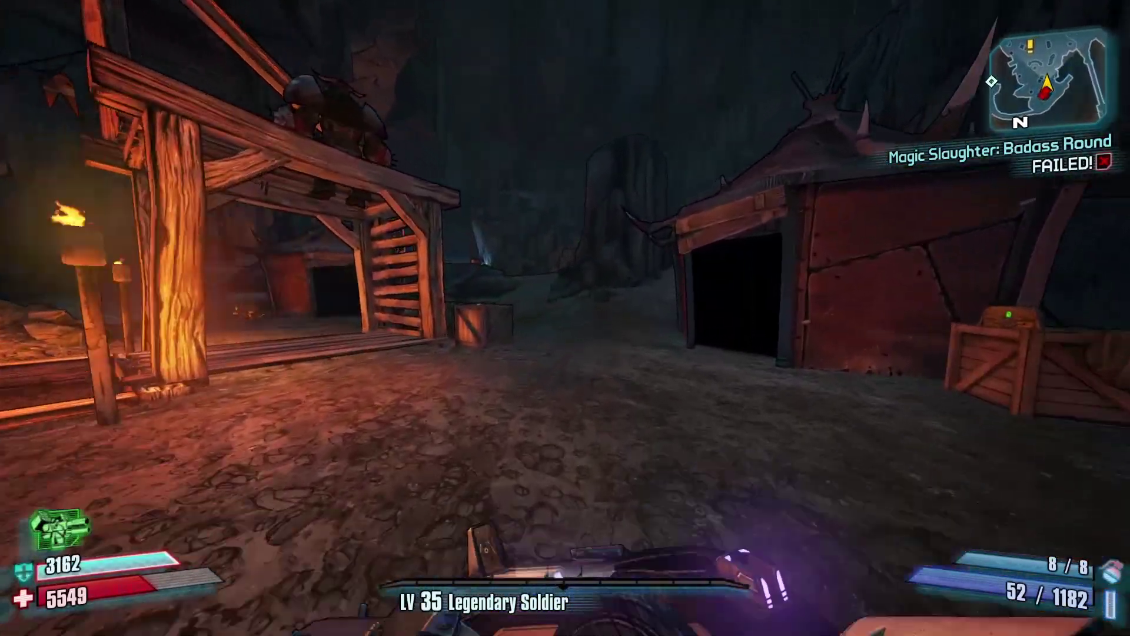
pyautogui.press('w')
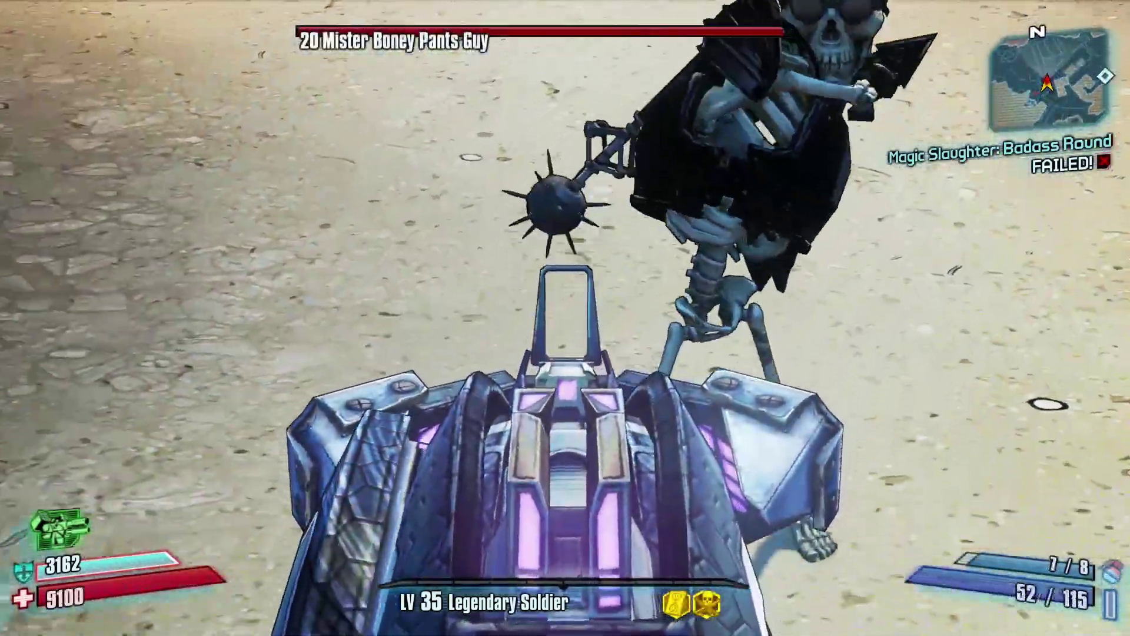
# Circle the Mister Boney Pants Guy skeleton in the seaside village and aim at it to examine its level
pyautogui.press('d')
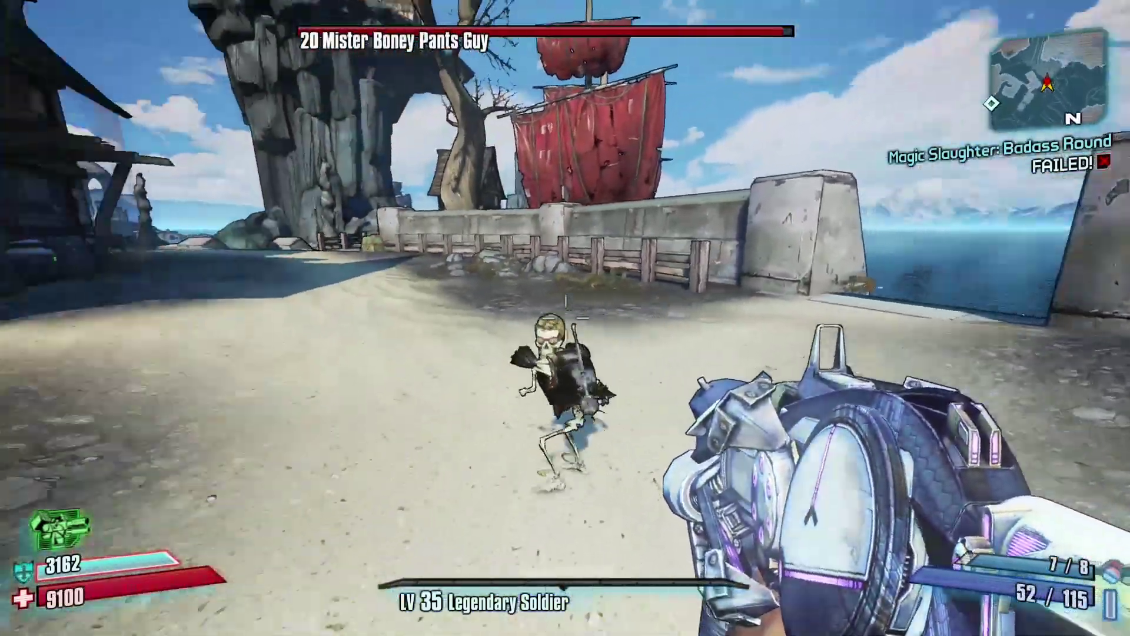
pyautogui.rightClick(565, 319)
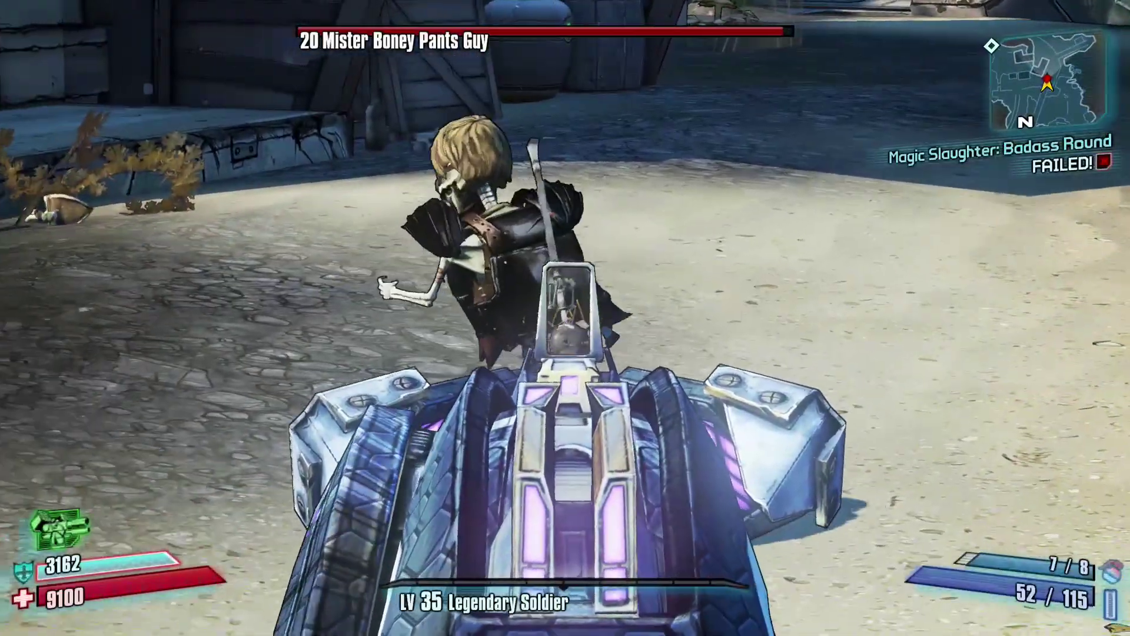
pyautogui.press('w')
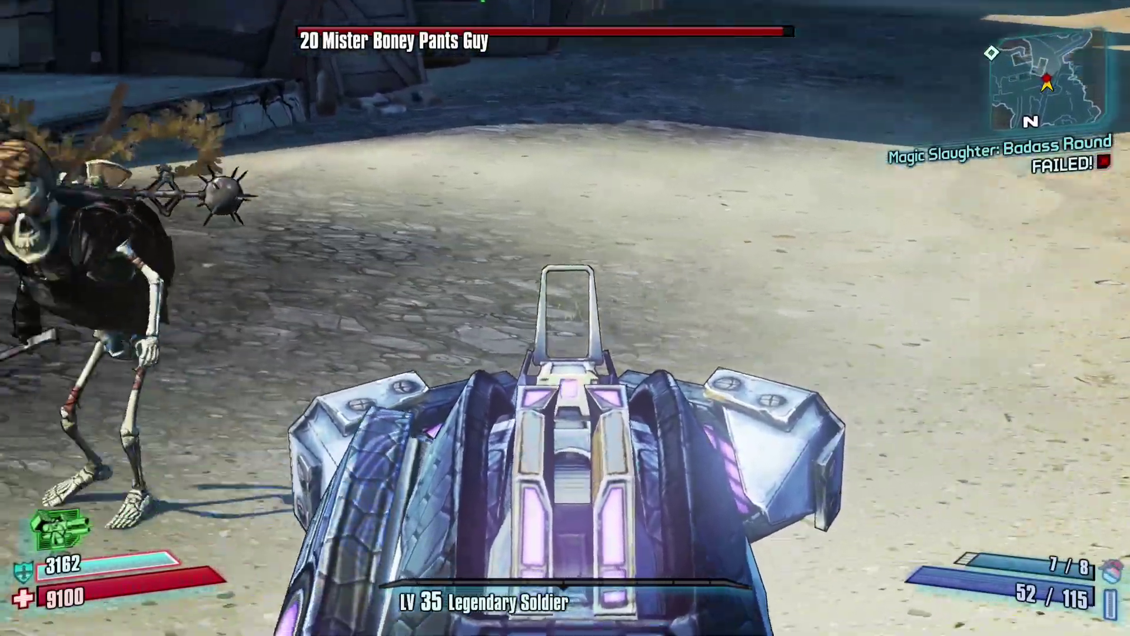
pyautogui.press('s')
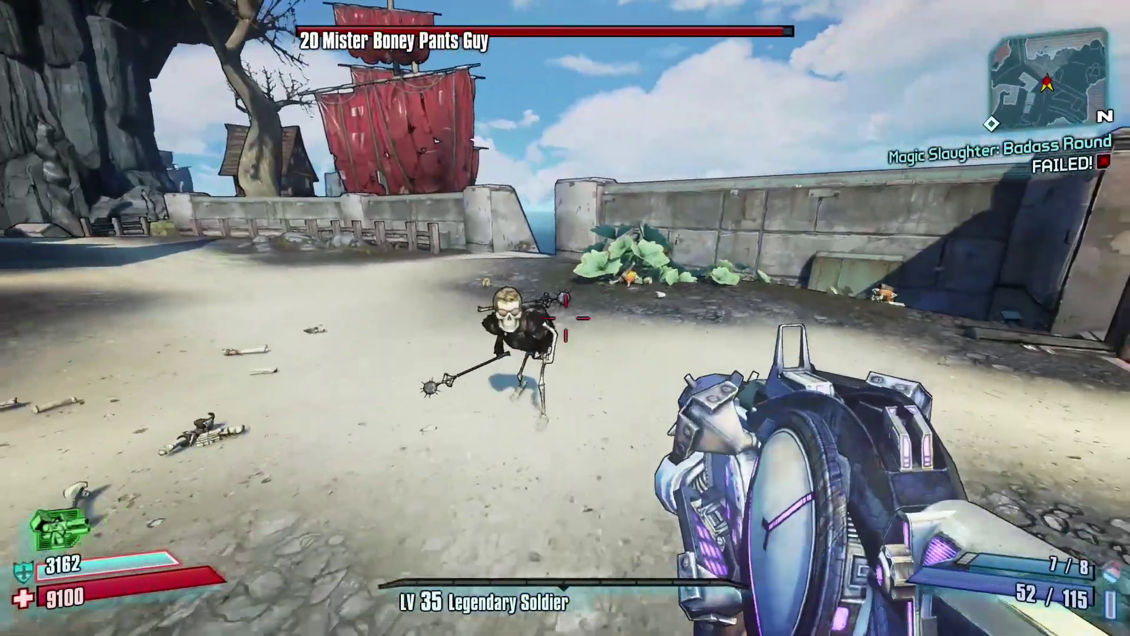
pyautogui.press('a')
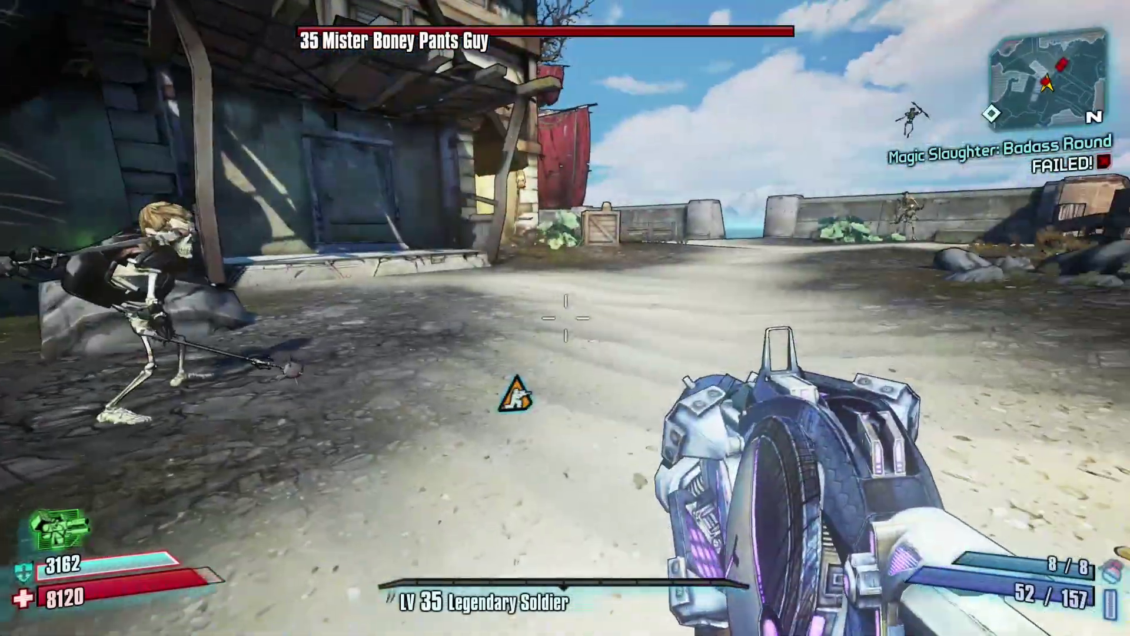
# Check the level of the Mister Boney Pants Guy with the mod active and fire at the skeletons
pyautogui.moveTo(566, 318)
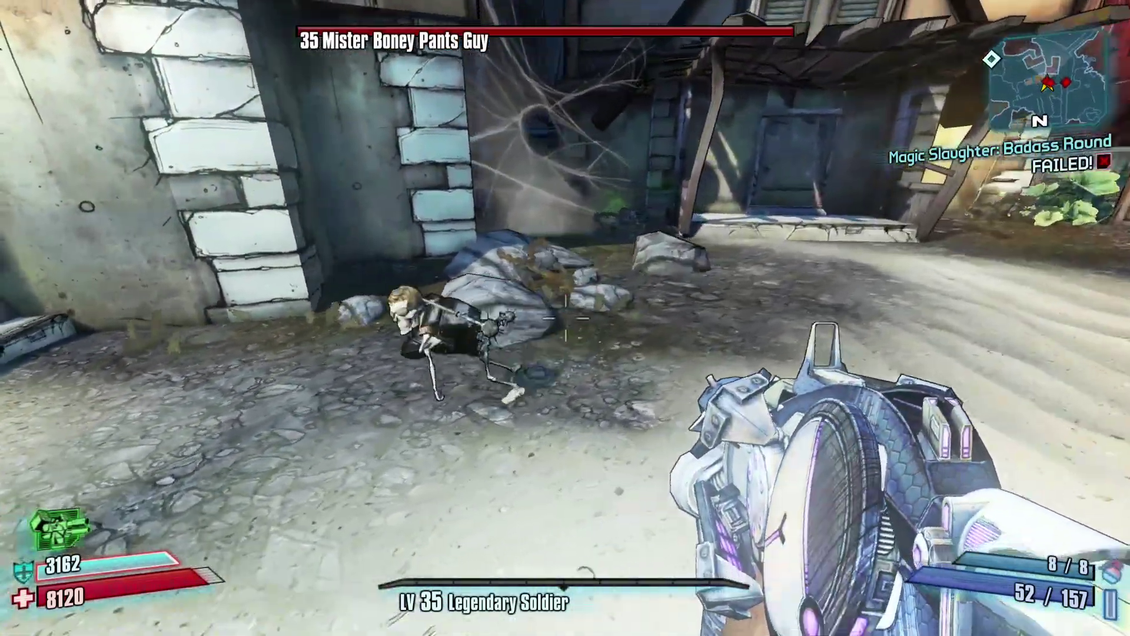
pyautogui.click(565, 317)
pyautogui.click(565, 318)
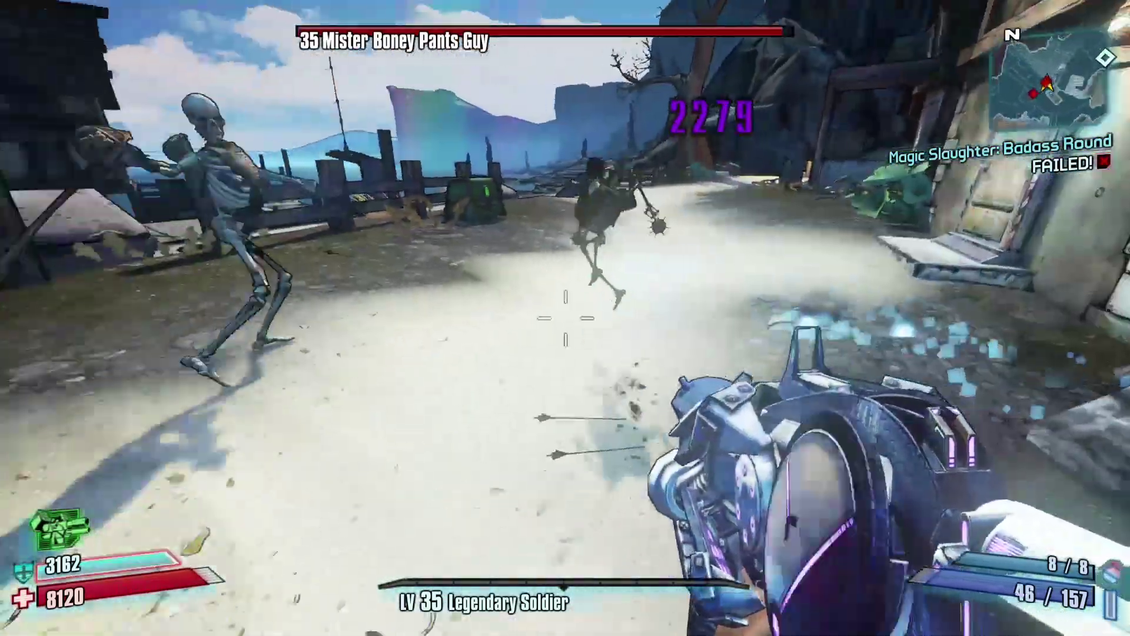
pyautogui.click(565, 318)
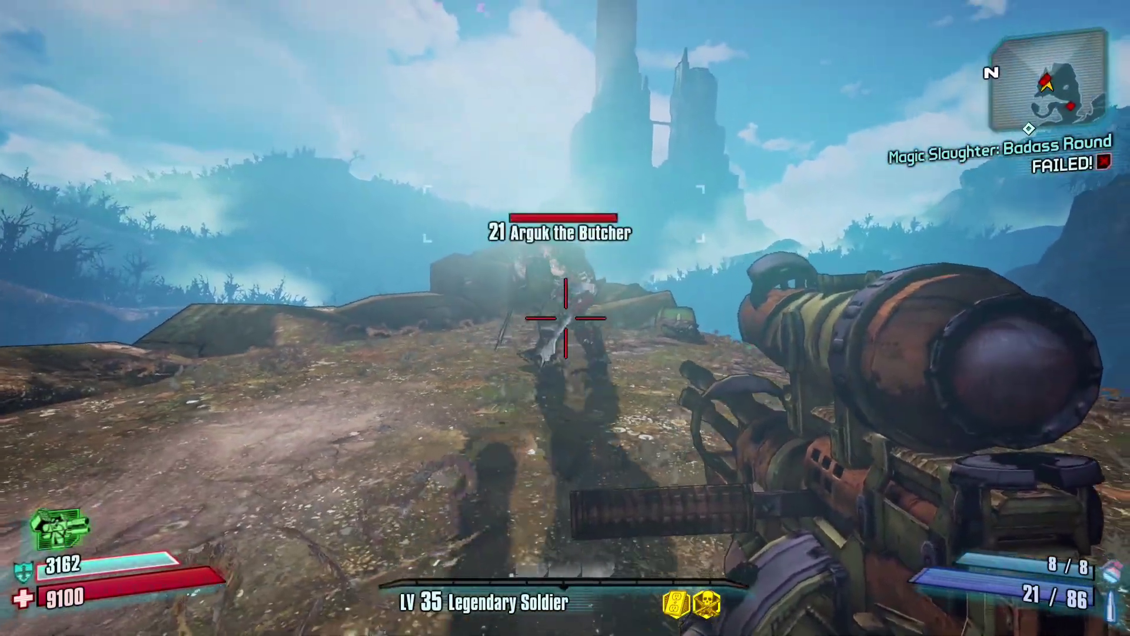
# Approach Arguk the Butcher, and in the dark rocky zone advance up the slope with the Maliwan weapon equipped
pyautogui.press('w')
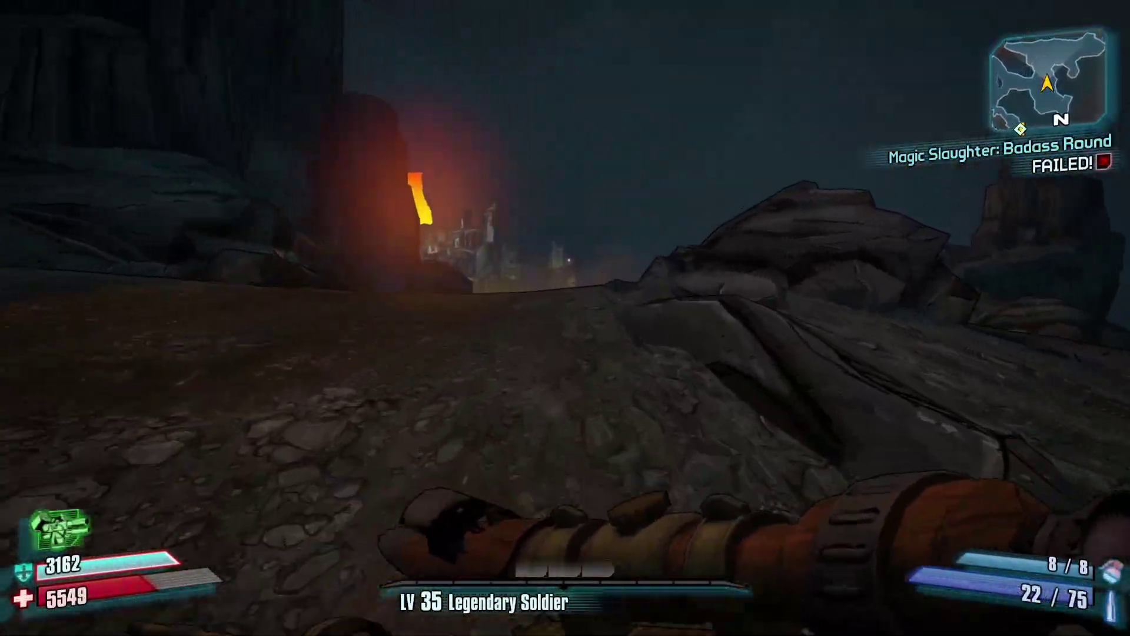
pyautogui.press('2')
pyautogui.press('w')
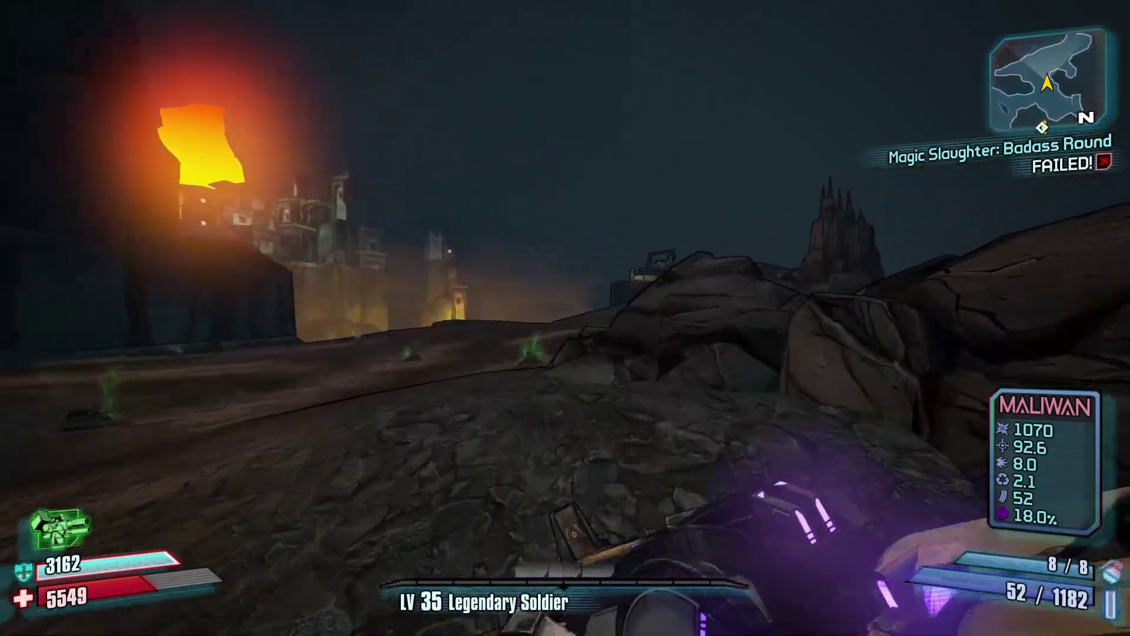